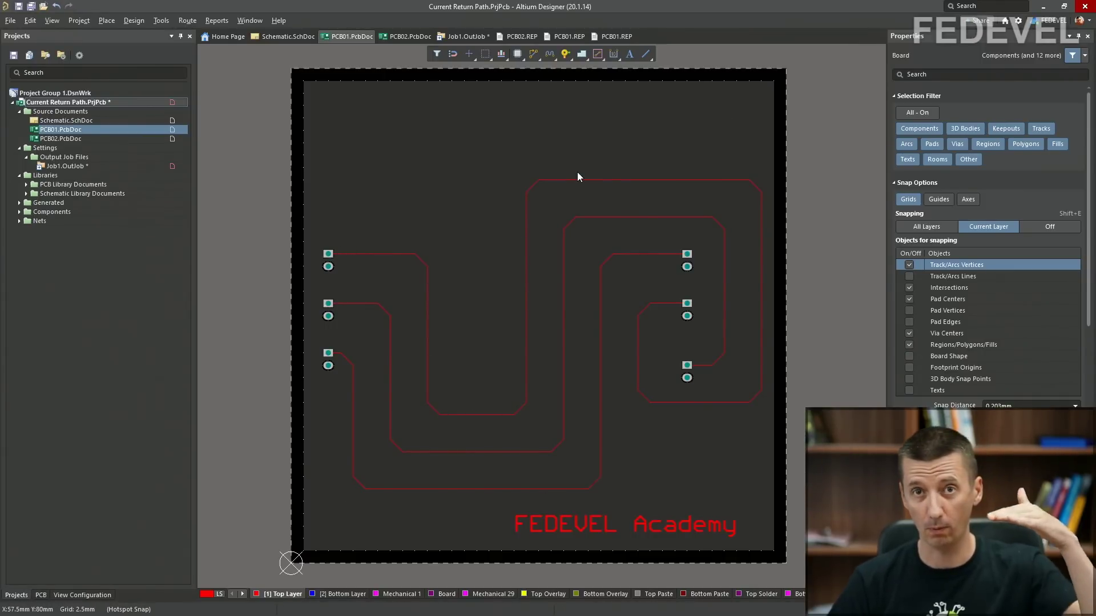
# Inspect the bottom layer of the PCB01 board and return to its top layer.
pyautogui.click(339, 594)
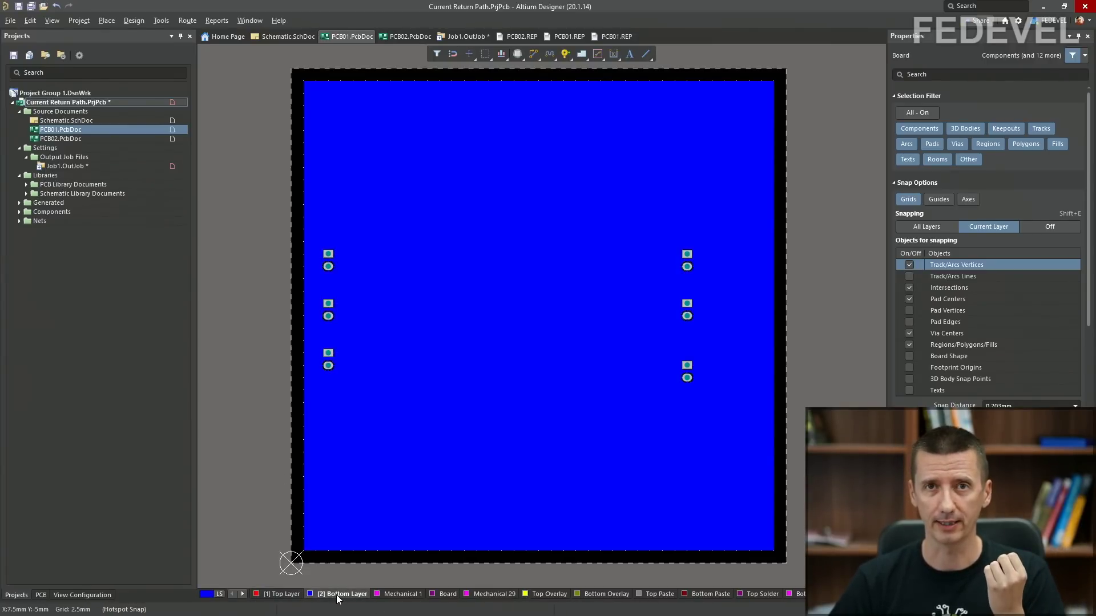
pyautogui.click(284, 595)
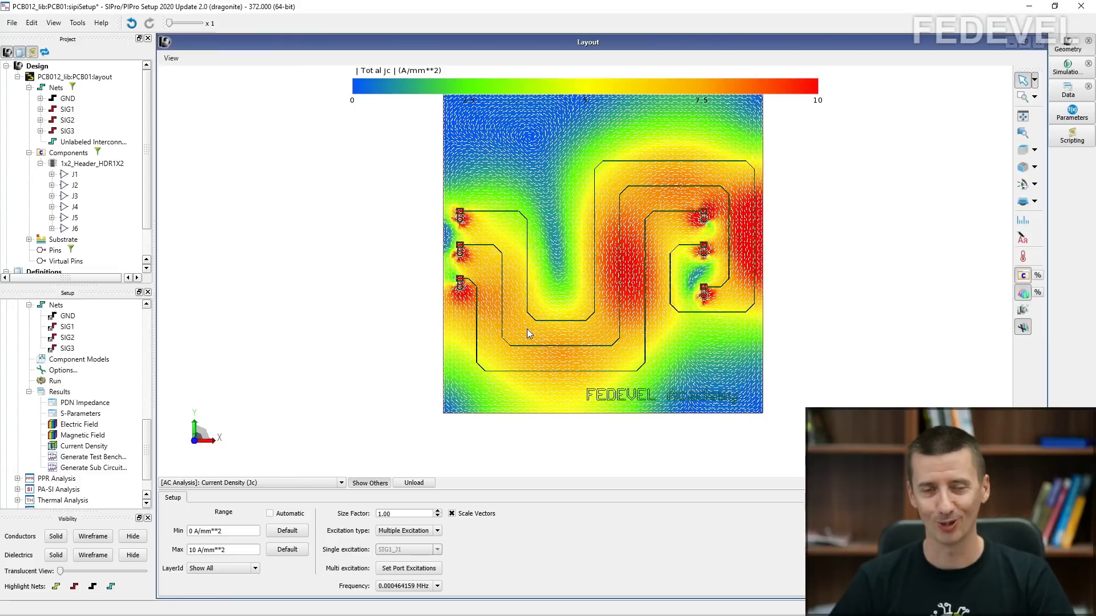
# In SIPro/PIPro, step the AC current density plot's frequency from 0.000464159 MHz up to 1 MHz.
pyautogui.click(437, 586)
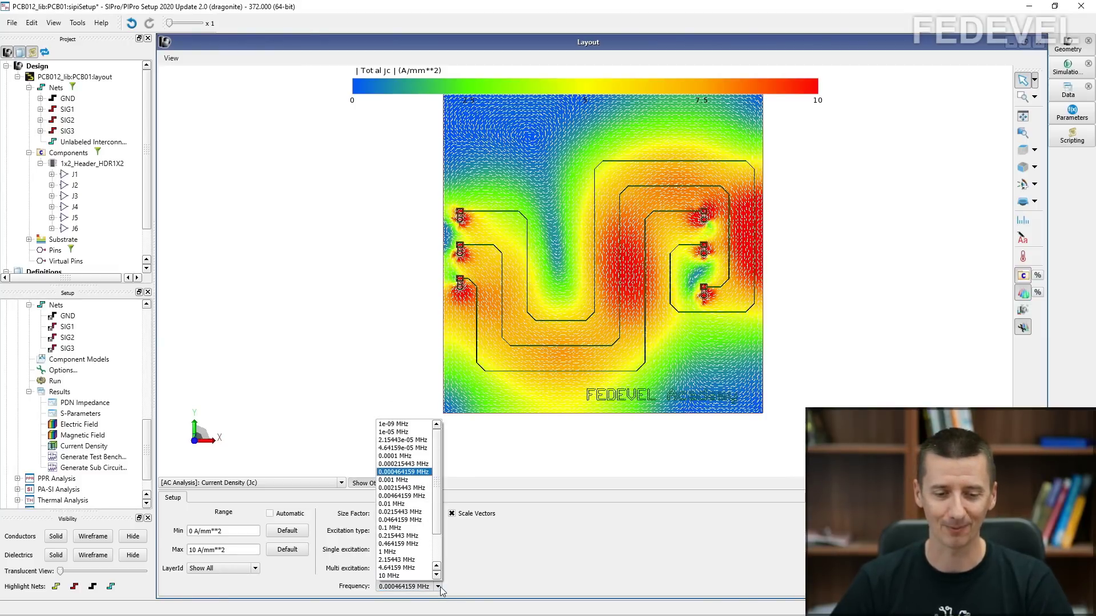
pyautogui.click(407, 473)
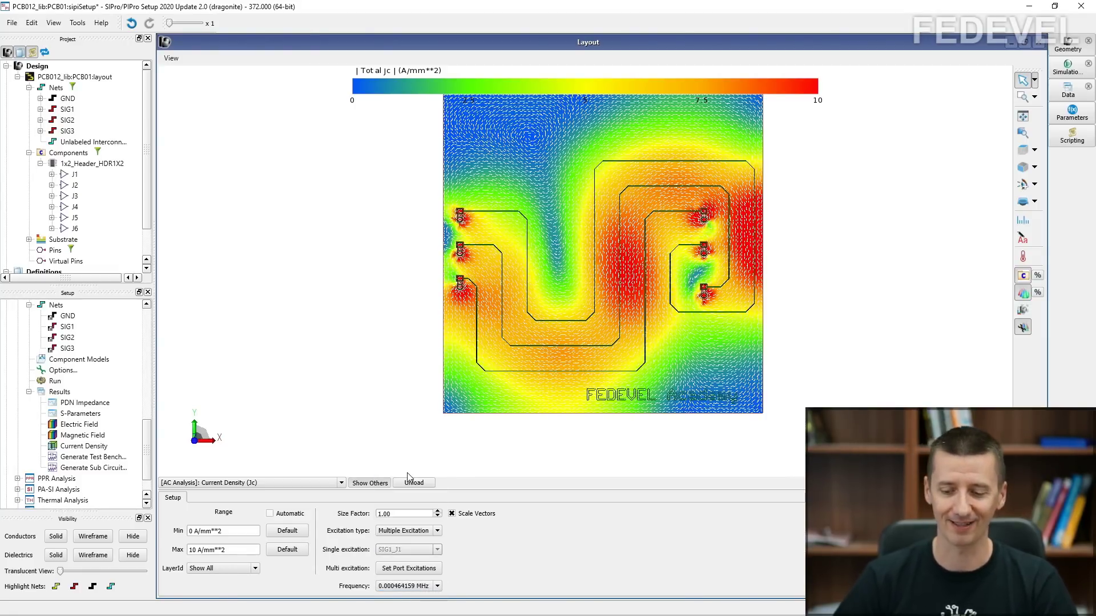
pyautogui.press('Down')
pyautogui.press('Down')
pyautogui.press('Down')
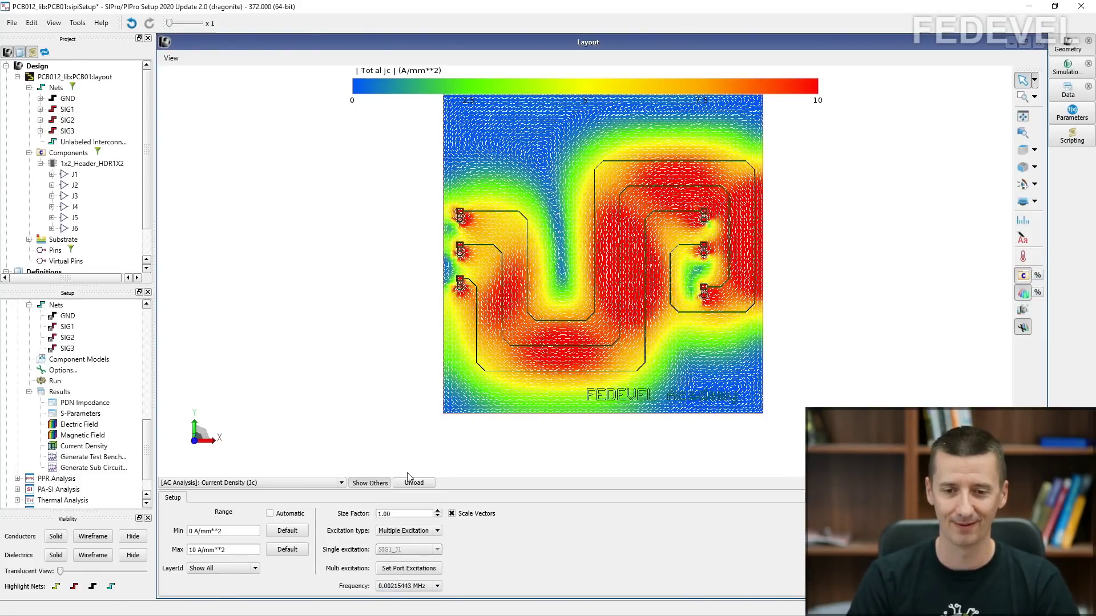
pyautogui.press('Down')
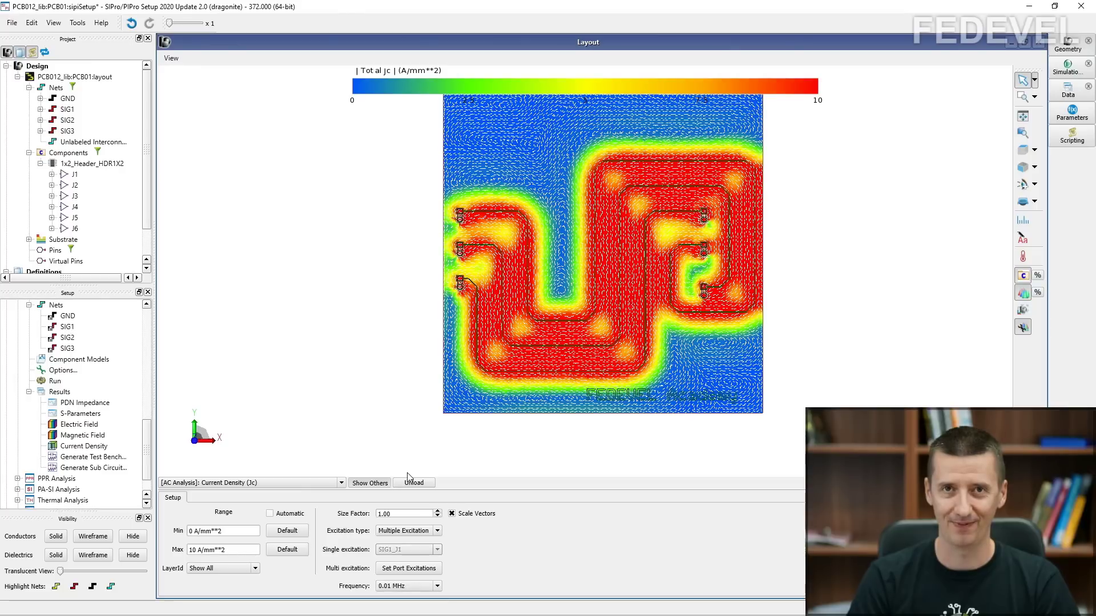
pyautogui.press('Down')
pyautogui.press('Down')
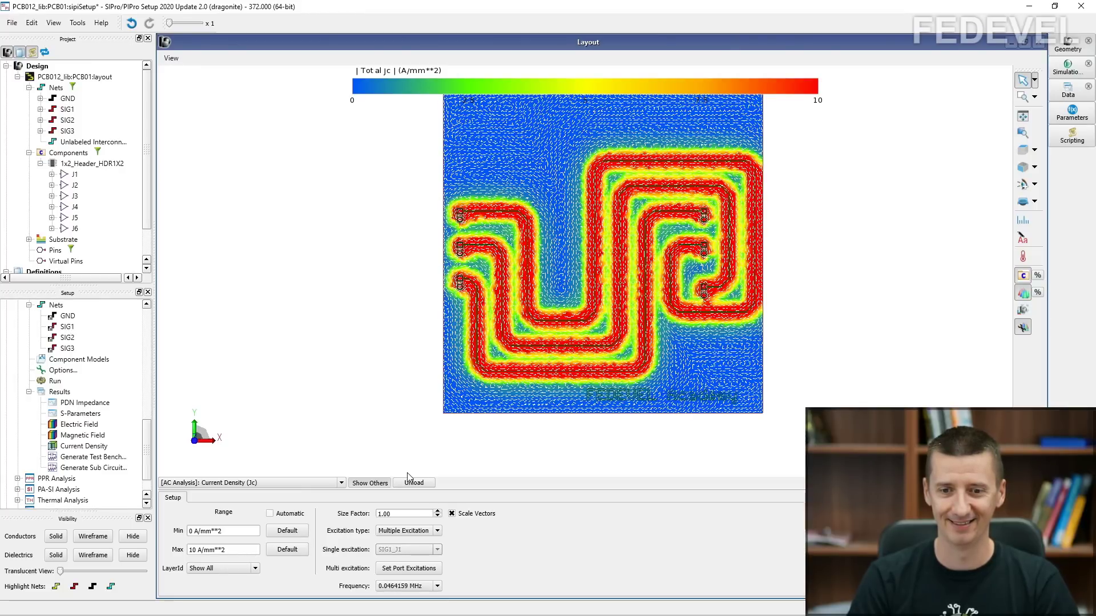
pyautogui.press('Down')
pyautogui.press('Down')
pyautogui.press('Down')
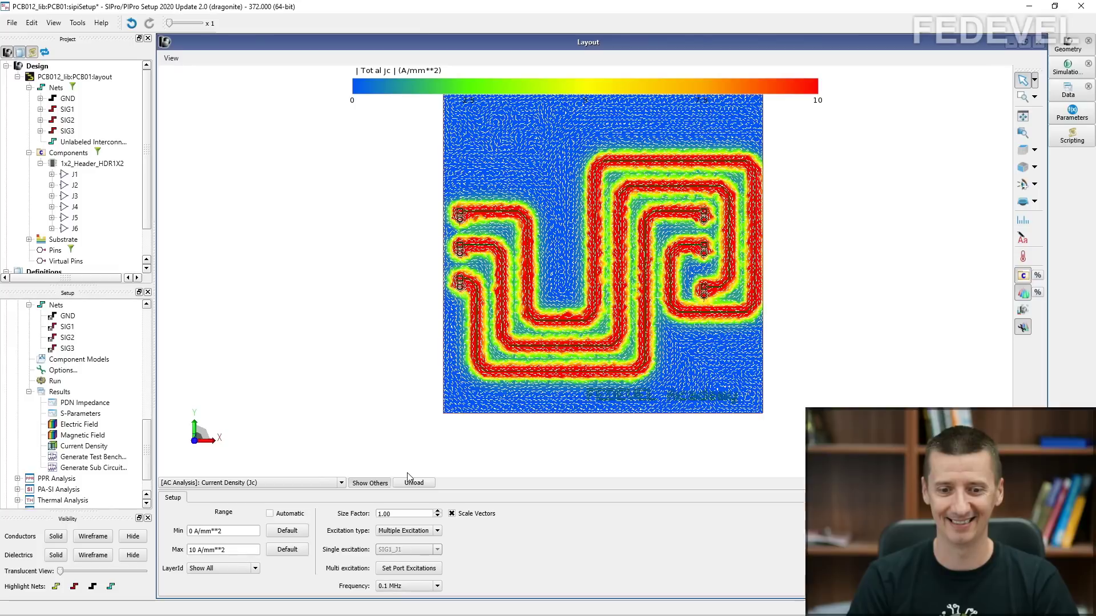
pyautogui.press('Down')
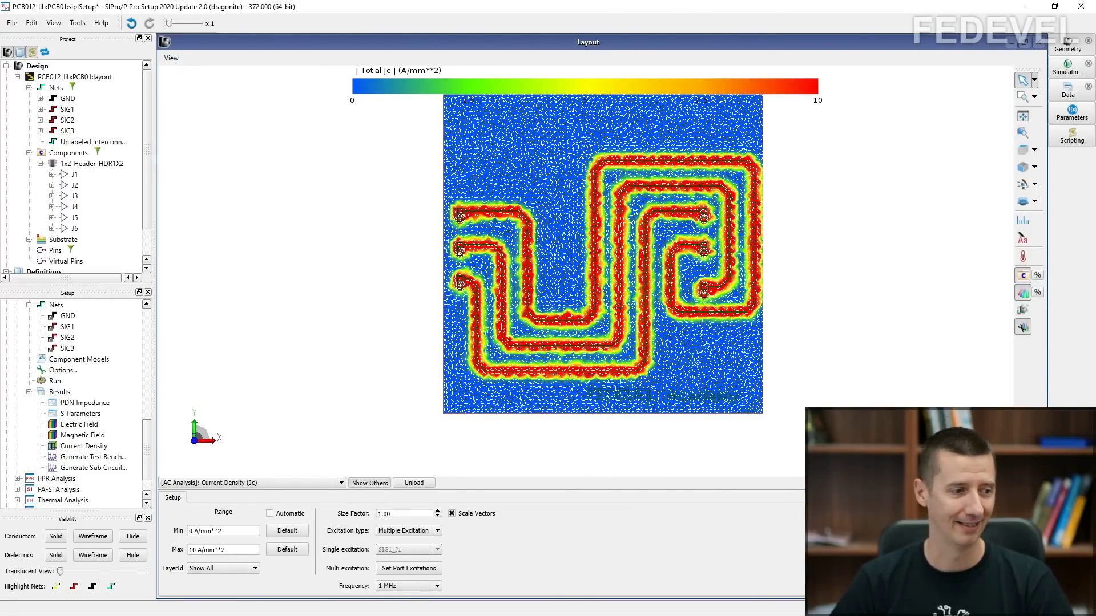
# Switch to Altium Designer, open PCB02.PcbDoc and inspect its bottom layer before returning to the top layer.
pyautogui.hotkey('alt', 'Tab')
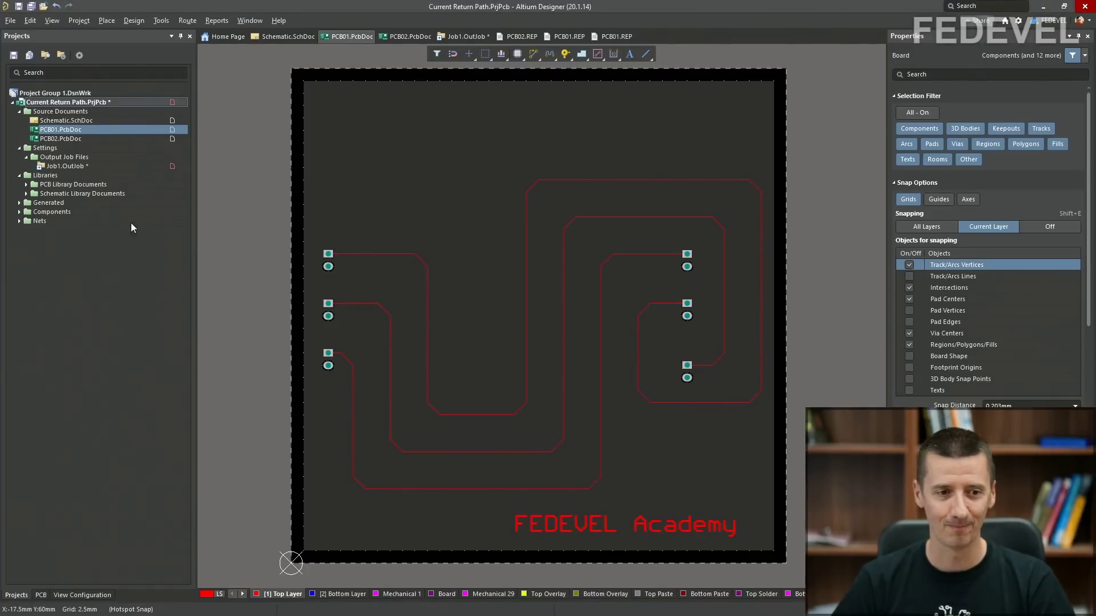
pyautogui.click(99, 140)
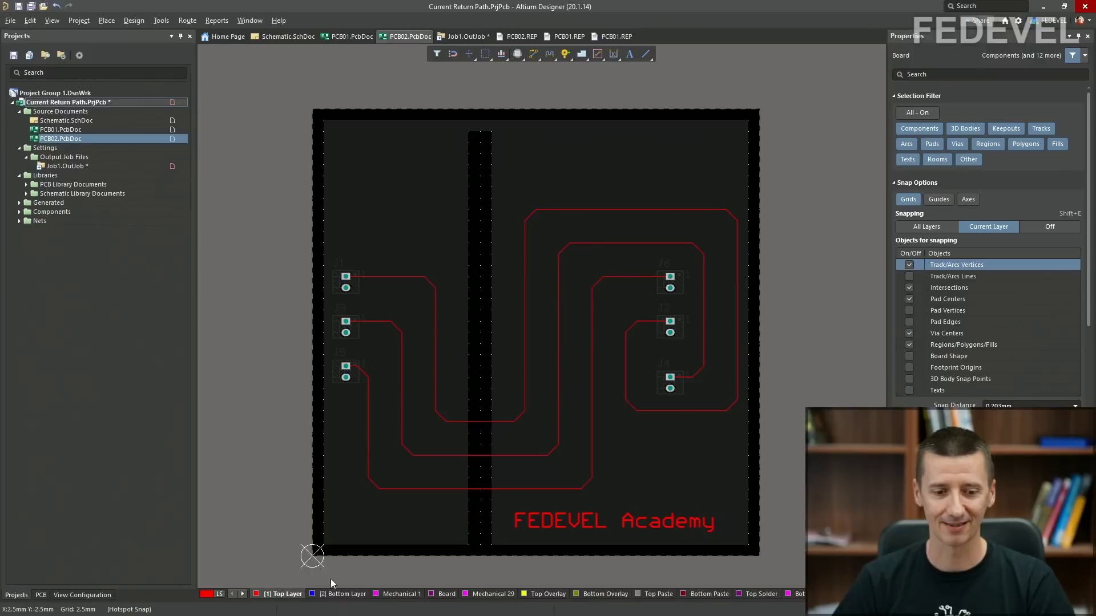
pyautogui.click(341, 594)
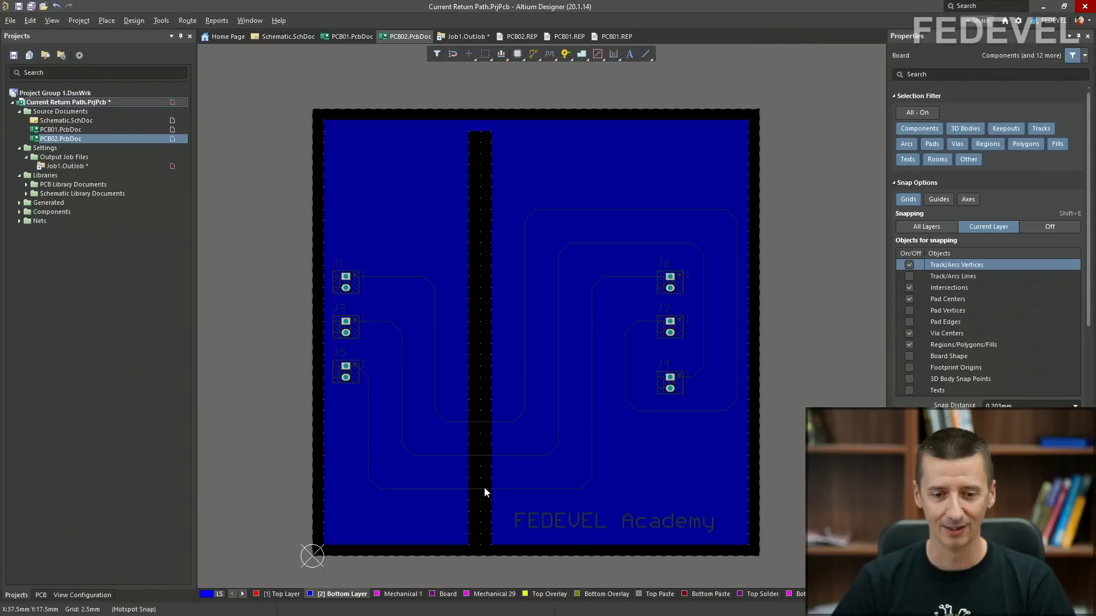
pyautogui.click(274, 595)
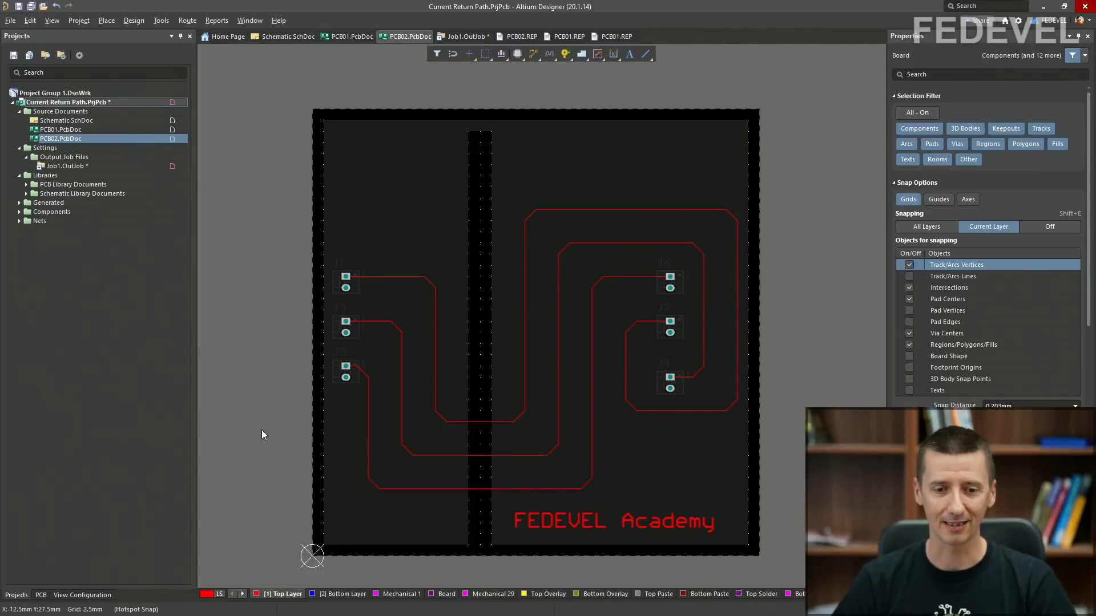
# Compare the PCB01 and PCB02 board layouts and open Schematic.SchDoc.
pyautogui.click(112, 130)
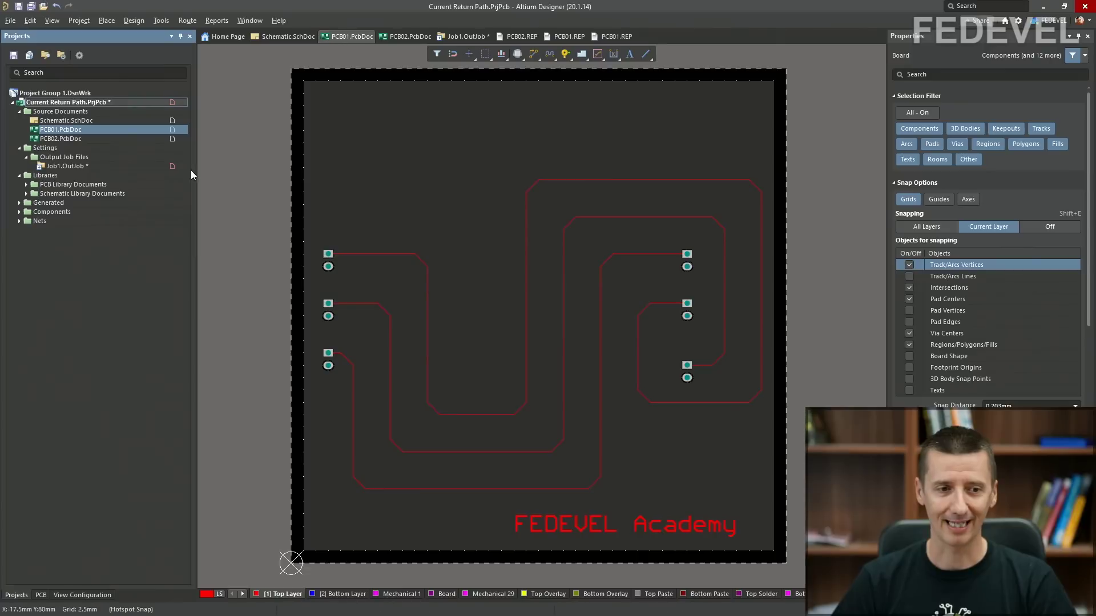
pyautogui.click(138, 139)
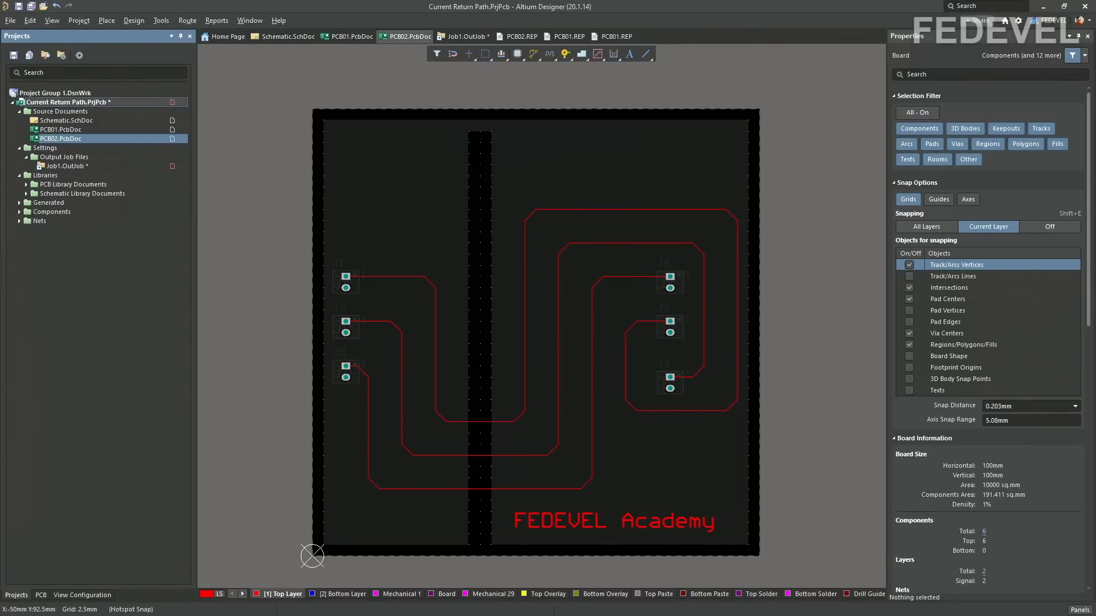
pyautogui.doubleClick(104, 121)
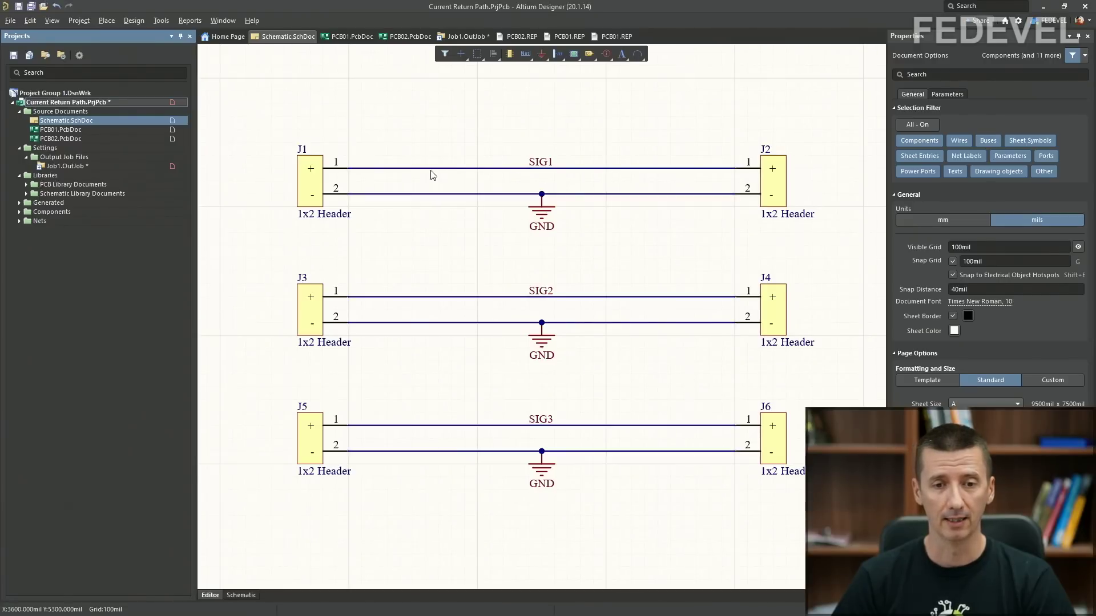
# Open PCB01.PcbDoc, view the board in 3D and return it to the 2D view.
pyautogui.click(88, 130)
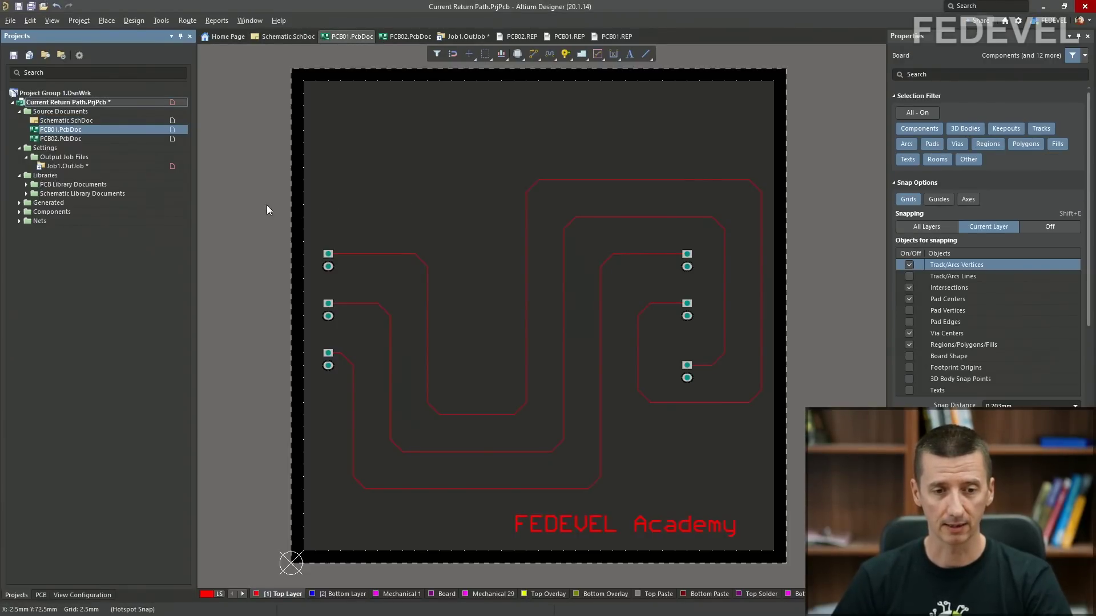
pyautogui.press('3')
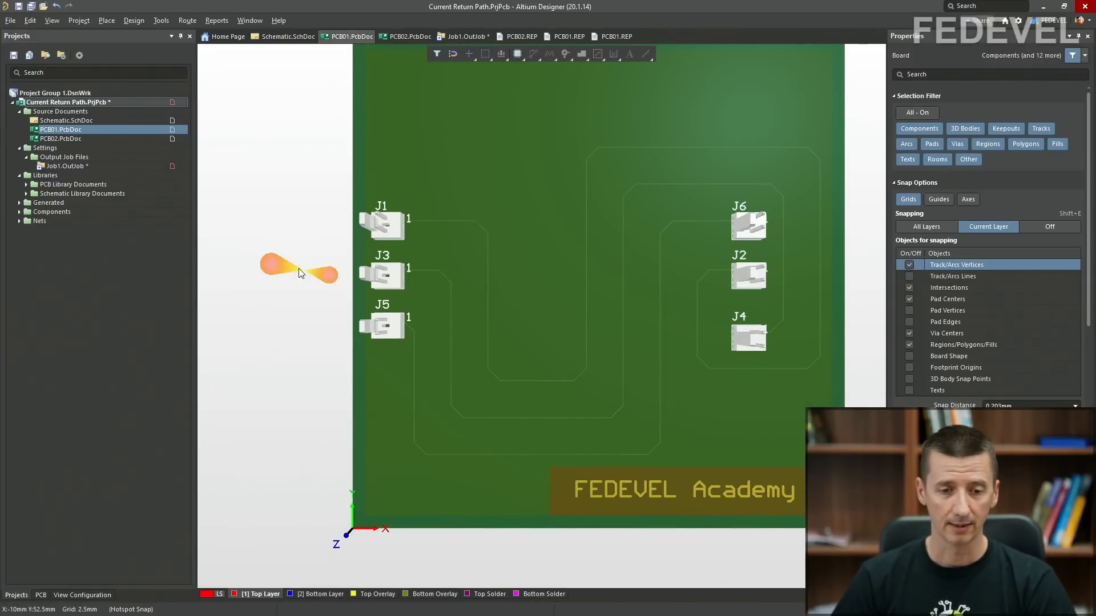
pyautogui.press('2')
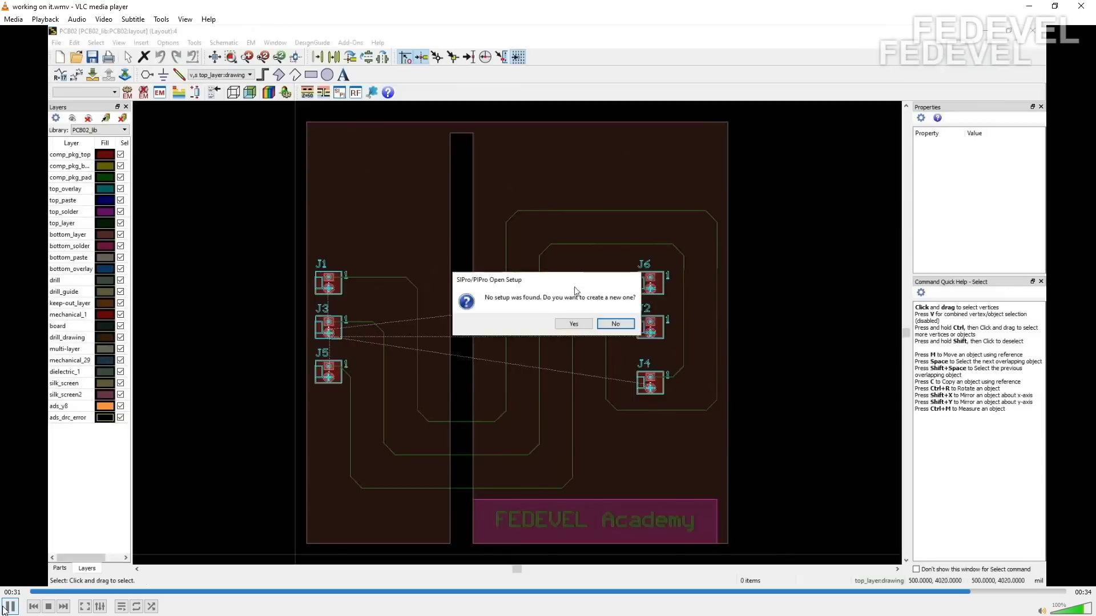
# Pause the simulation setup recording in VLC media player.
pyautogui.click(7, 607)
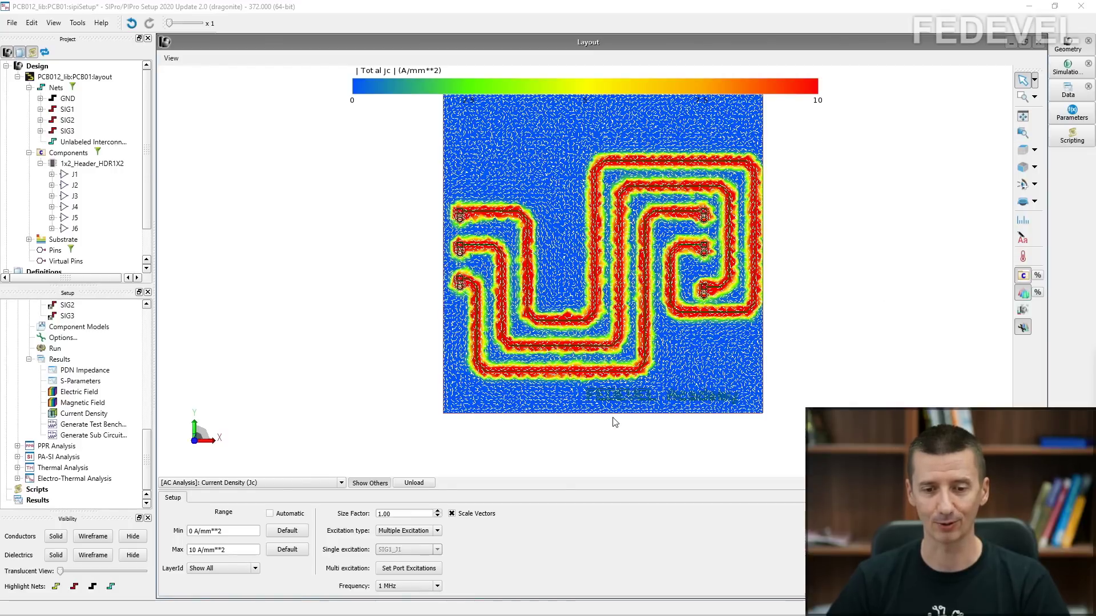
# In SIPro/PIPro, view the PCB01 AC current density from 1 MHz up to 300 MHz.
pyautogui.click(438, 587)
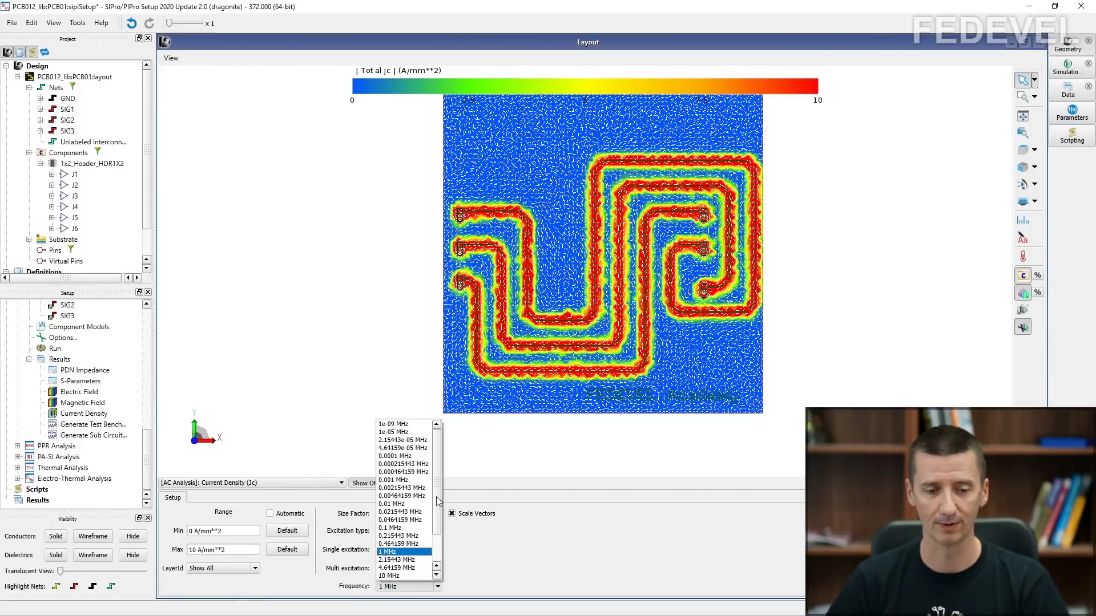
pyautogui.click(412, 552)
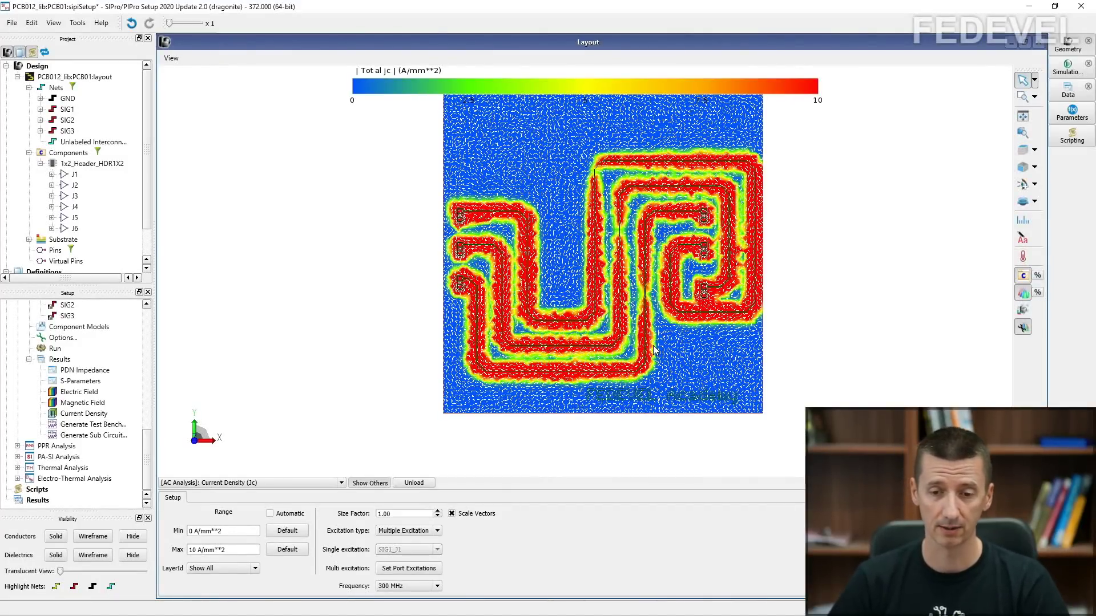
# Set the AC current density plot's frequency to 0.000464159 MHz and step it down to 1e-09 MHz.
pyautogui.click(437, 586)
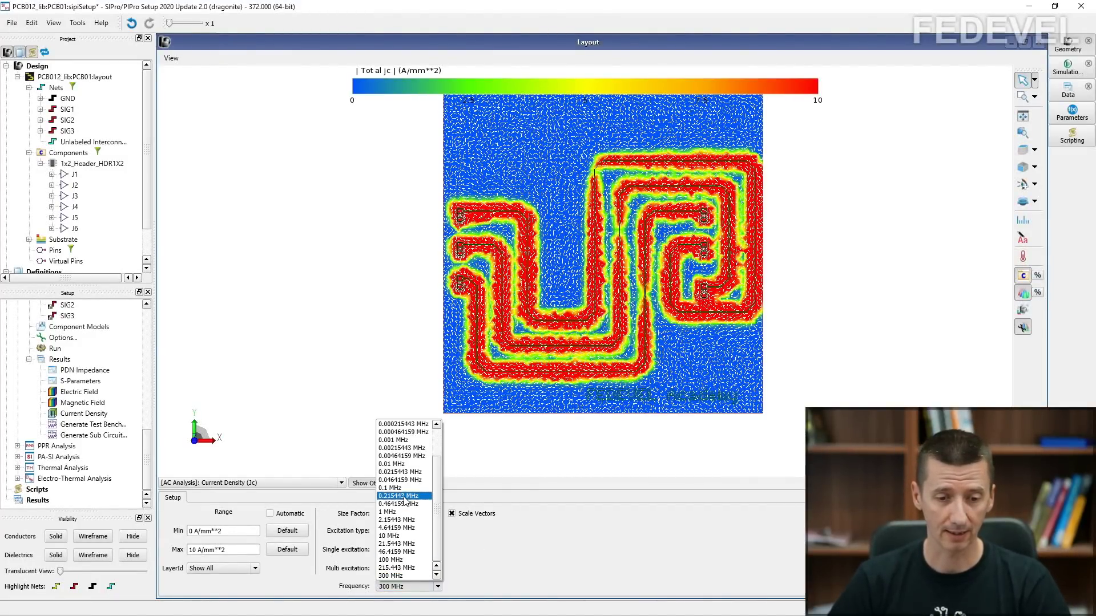
pyautogui.scroll(2, 405, 501)
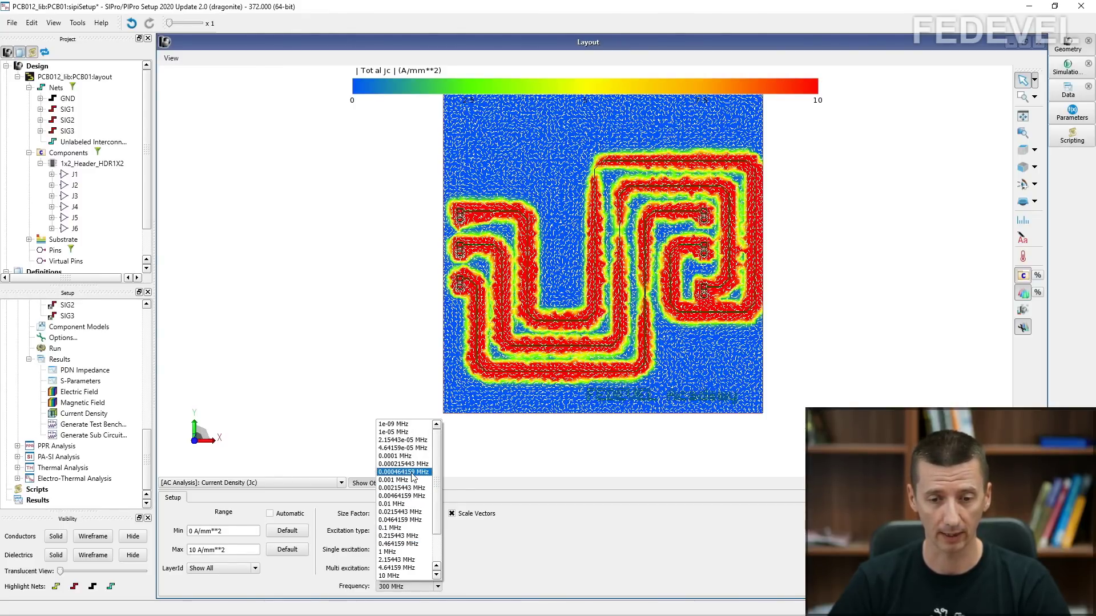
pyautogui.click(413, 474)
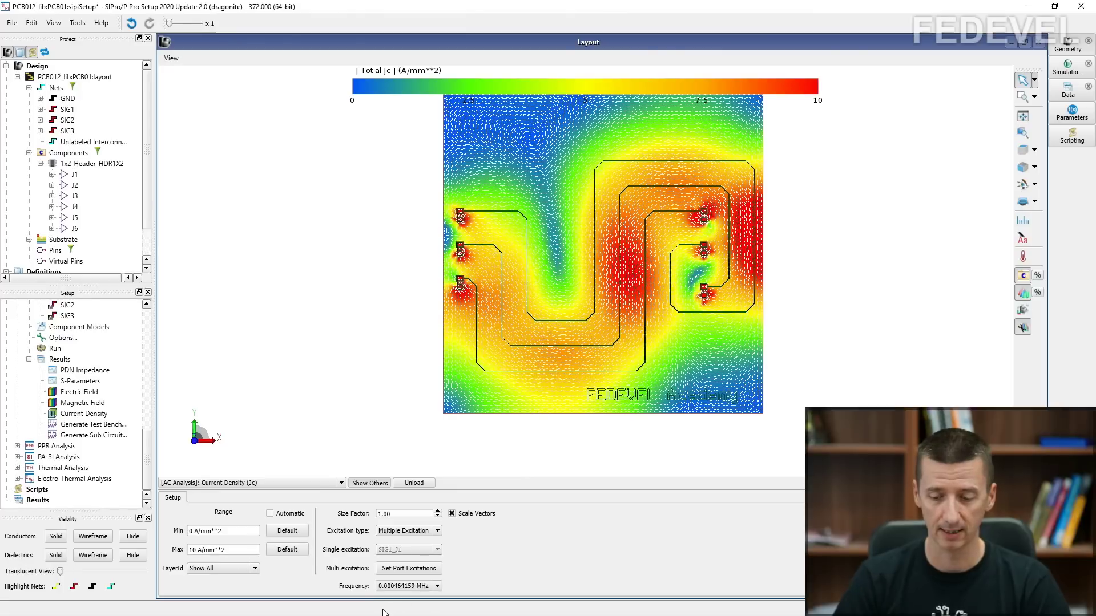
pyautogui.press('Up')
pyautogui.press('Up')
pyautogui.press('Up')
pyautogui.press('Up')
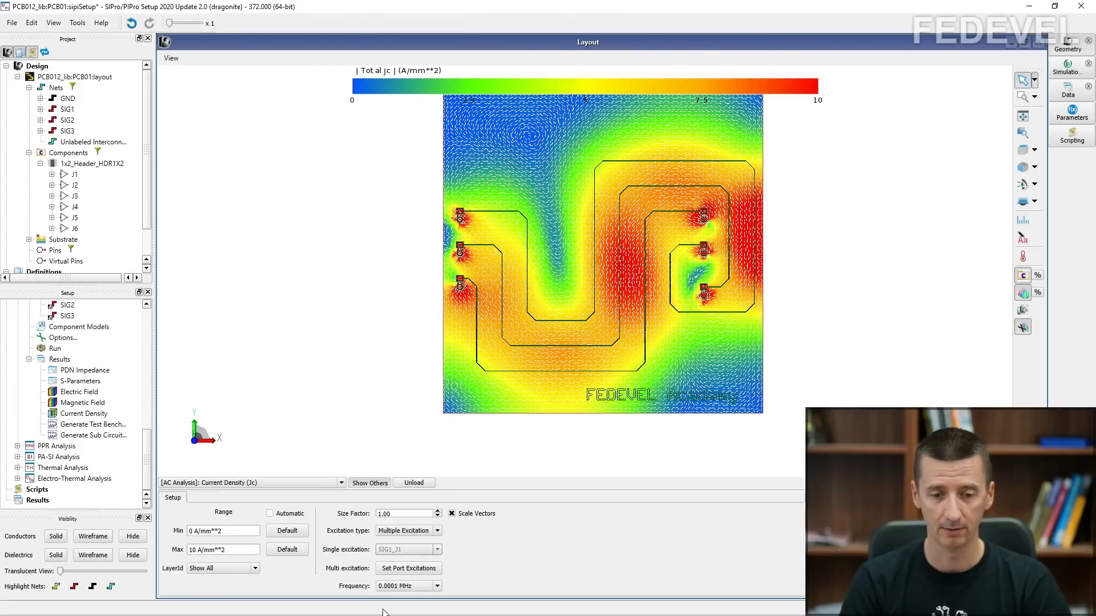
pyautogui.press('Up')
pyautogui.press('Up')
pyautogui.press('Up')
pyautogui.press('Up')
pyautogui.press('Up')
pyautogui.press('Up')
pyautogui.press('Up')
pyautogui.press('Up')
pyautogui.press('Up')
pyautogui.press('Up')
pyautogui.press('Up')
pyautogui.press('Up')
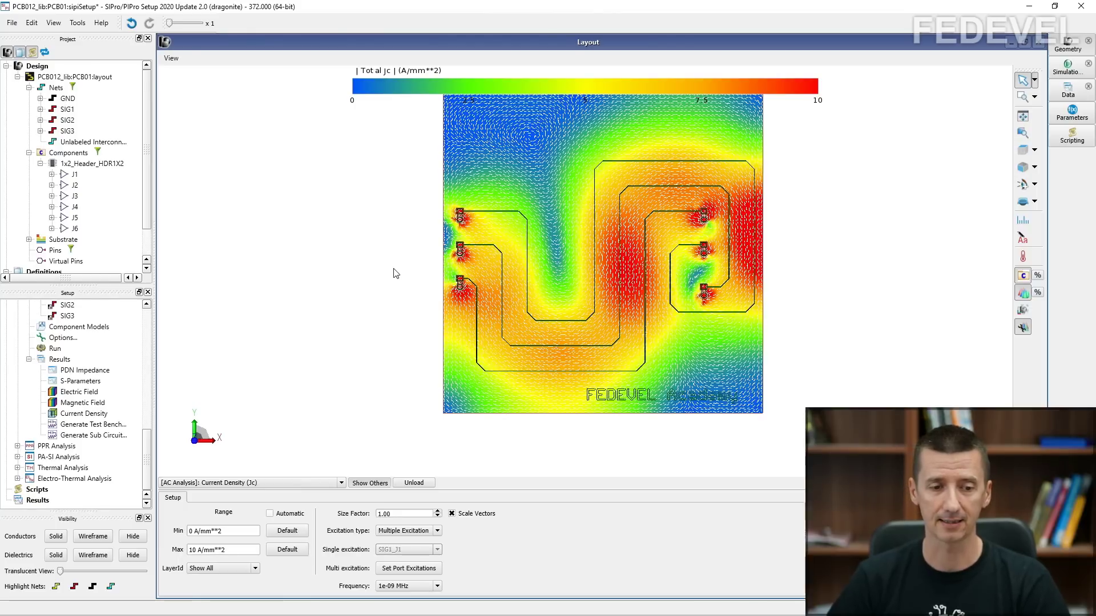
# Display the DC analysis current density for PCB01 and return to the AC analysis current density.
pyautogui.moveTo(149, 457); pyautogui.dragTo(162, 323)
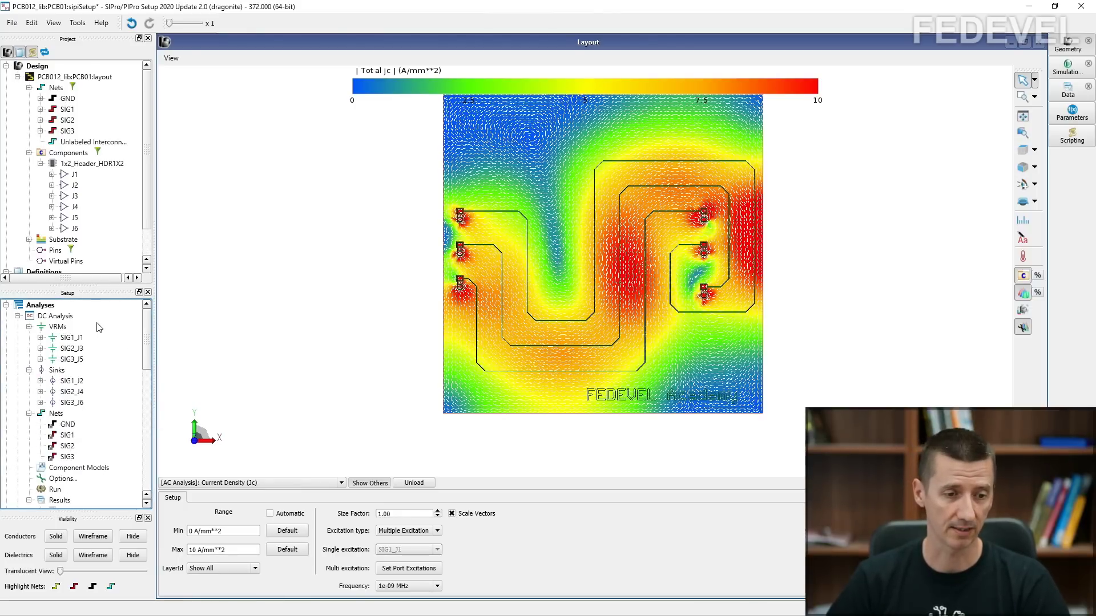
pyautogui.click(316, 481)
pyautogui.click(290, 498)
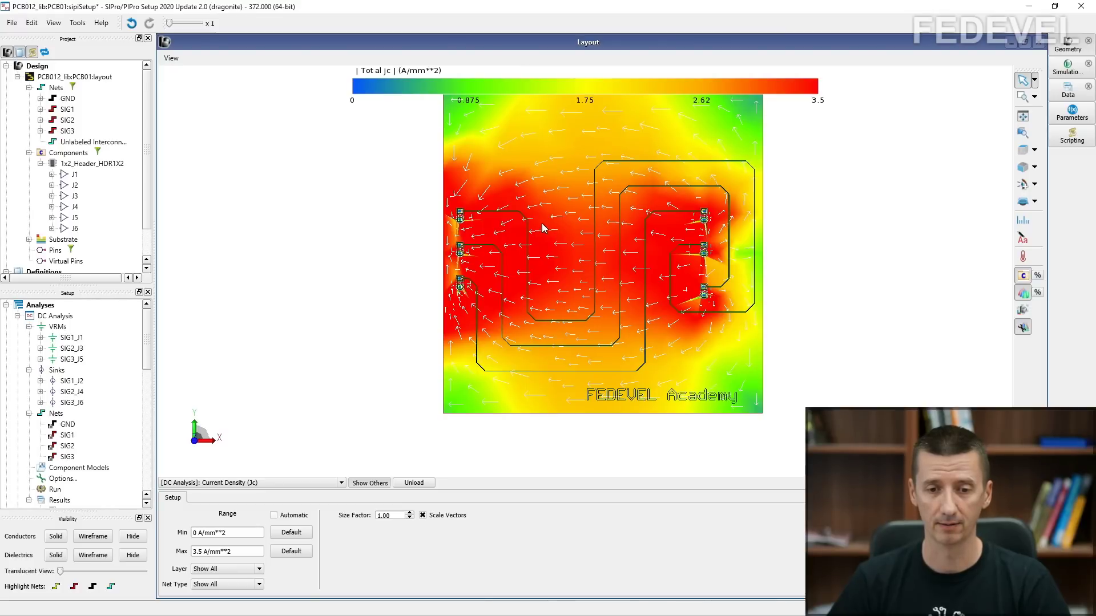
pyautogui.click(296, 484)
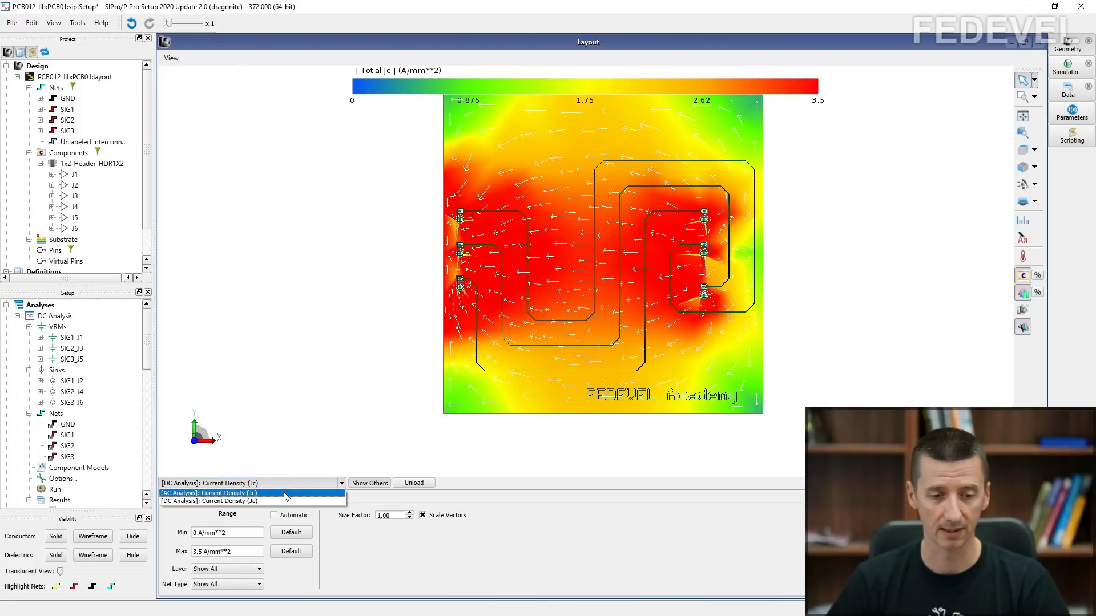
pyautogui.click(286, 493)
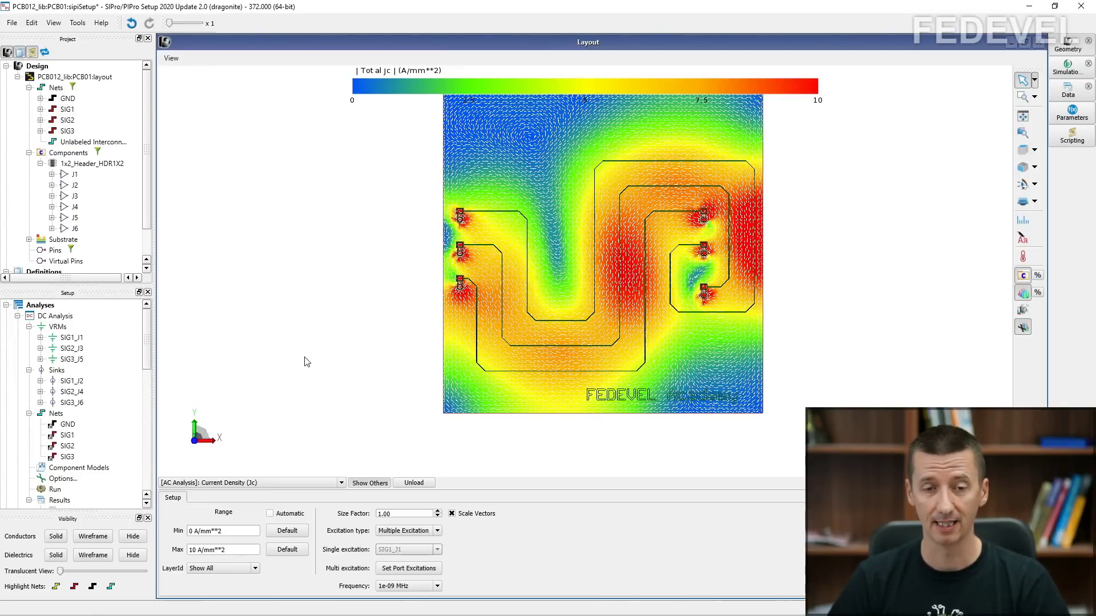
# Set the AC current density plot's frequency to 1 MHz and step it up to 300 MHz.
pyautogui.click(437, 587)
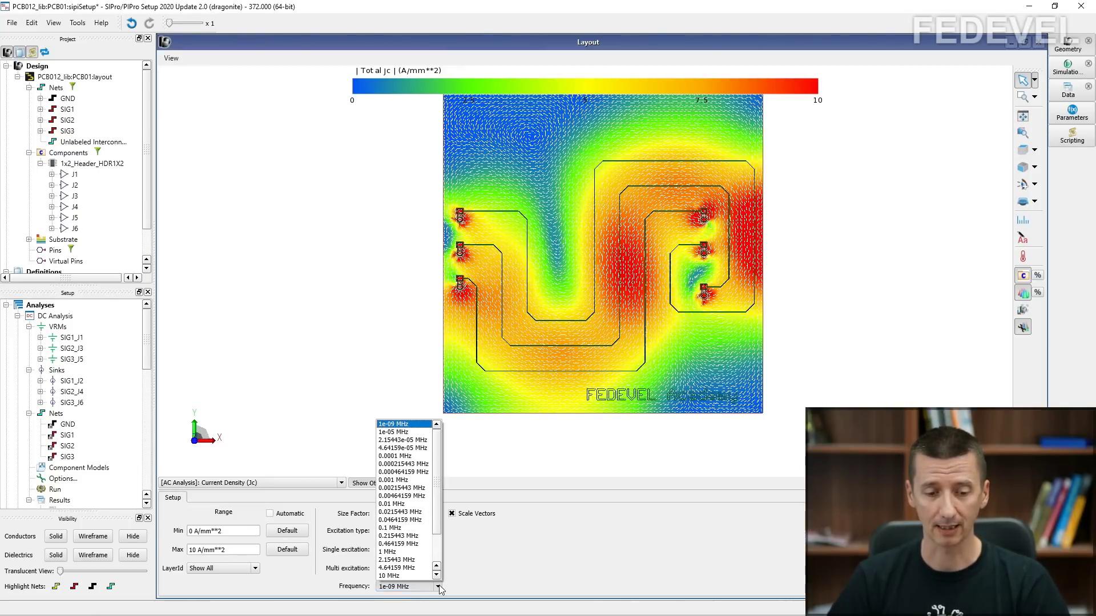
pyautogui.click(394, 552)
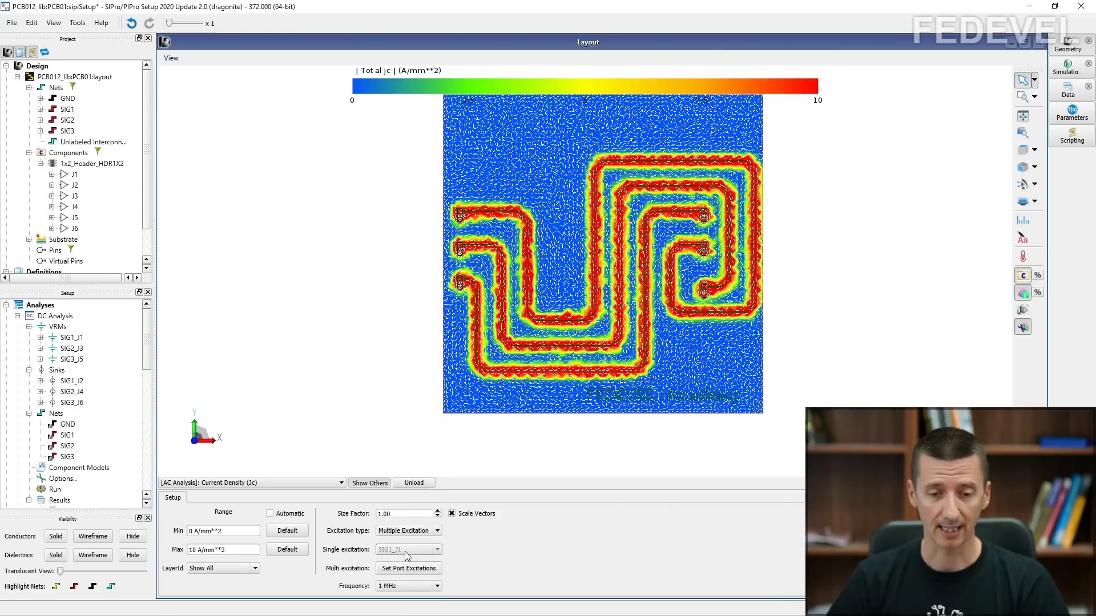
pyautogui.press('Down')
pyautogui.press('Down')
pyautogui.press('Down')
pyautogui.press('Down')
pyautogui.press('Down')
pyautogui.press('Down')
pyautogui.press('Down')
pyautogui.press('Down')
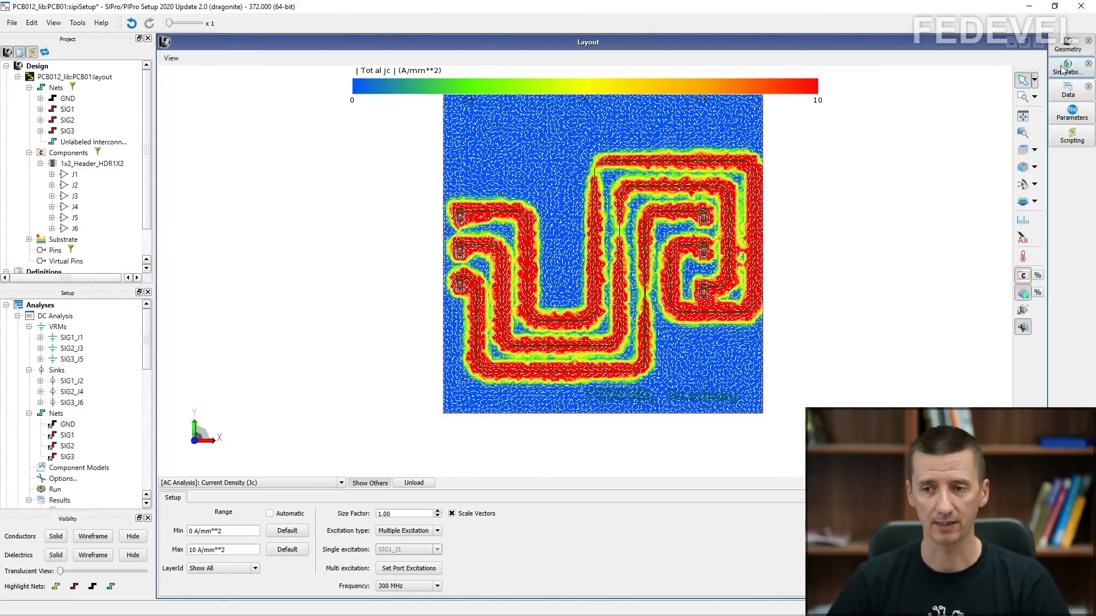
pyautogui.click(1069, 93)
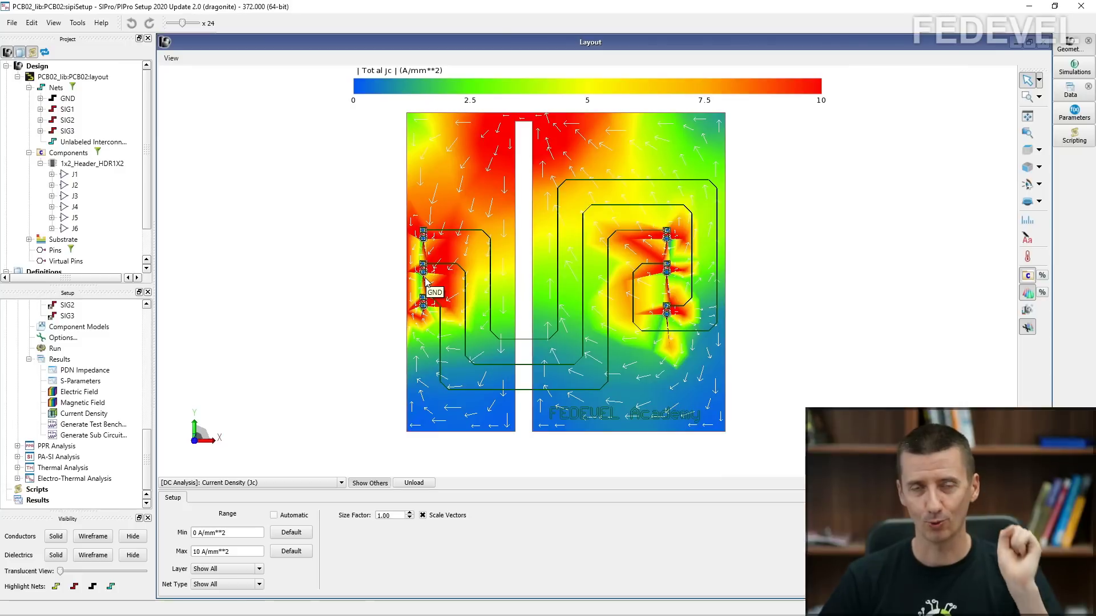
# Display the AC analysis current density for PCB02 at a frequency of 1e-09 MHz.
pyautogui.click(343, 485)
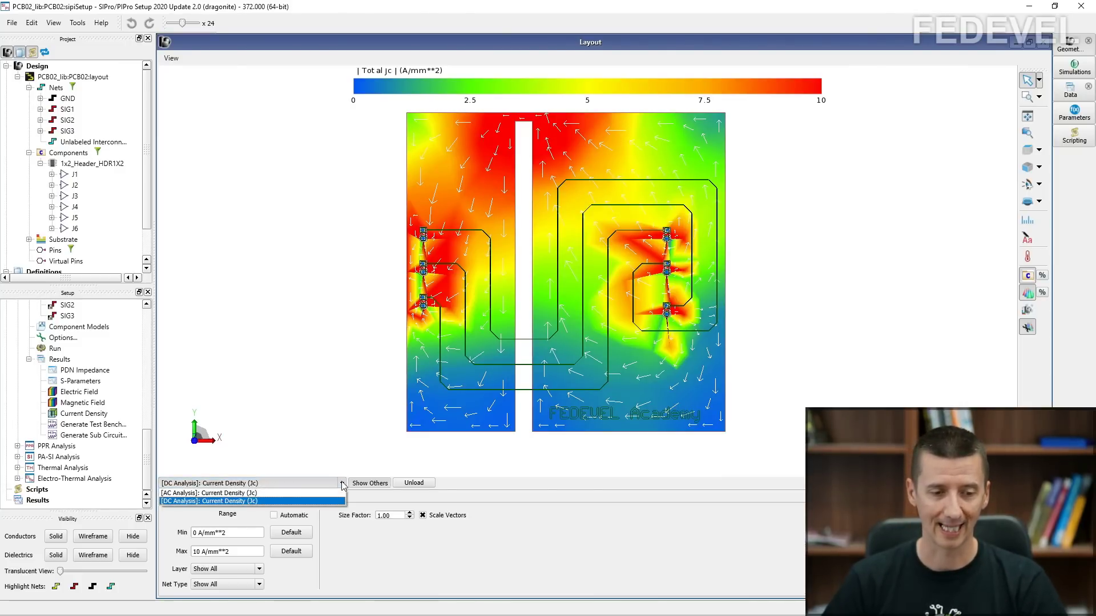
pyautogui.click(215, 493)
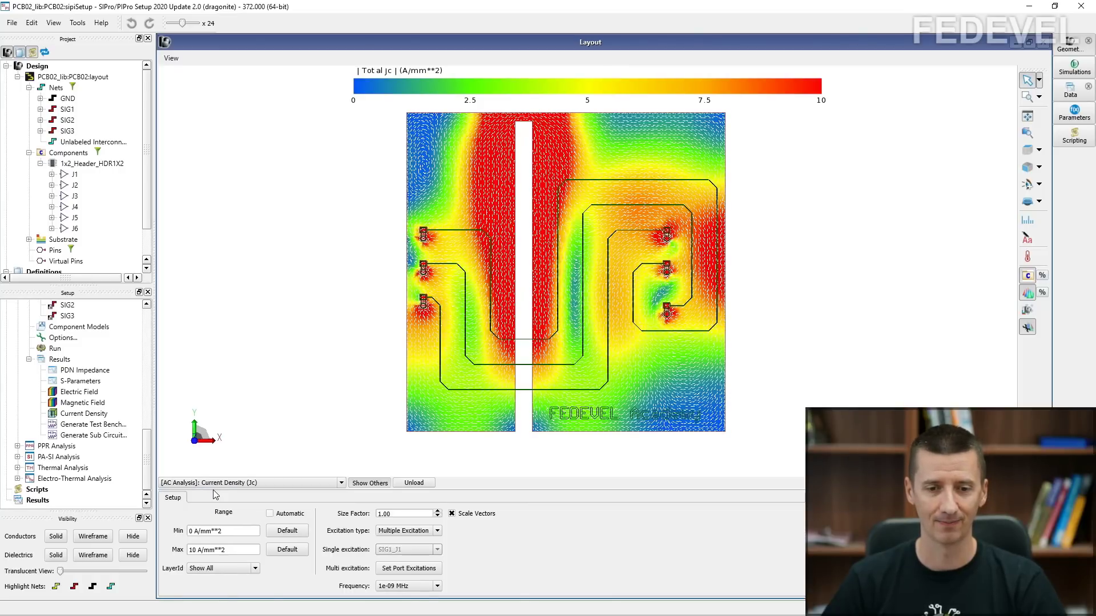
pyautogui.click(437, 586)
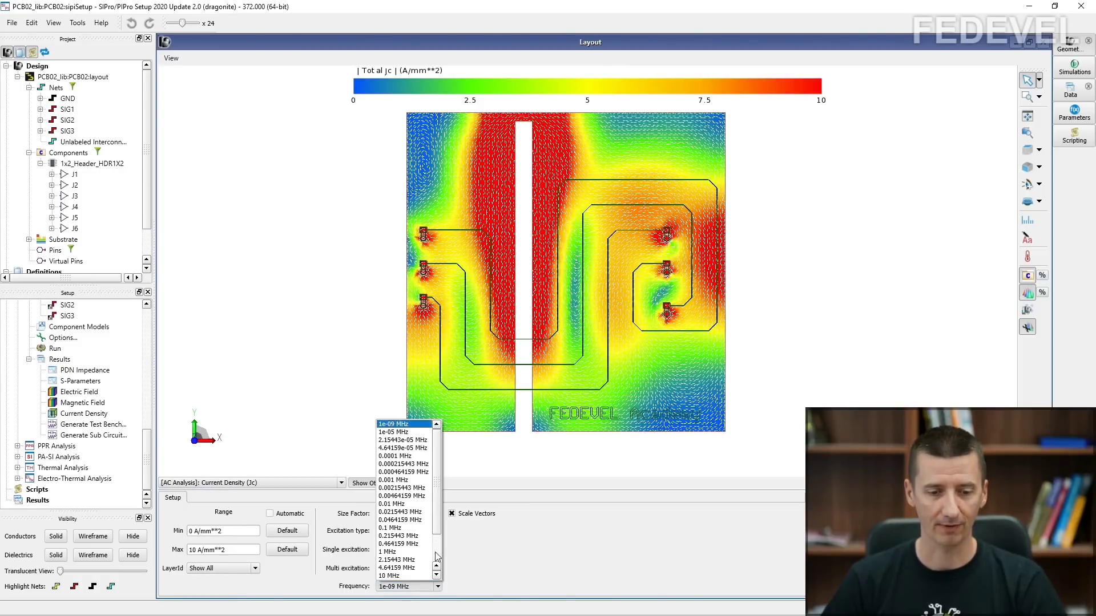
pyautogui.click(415, 427)
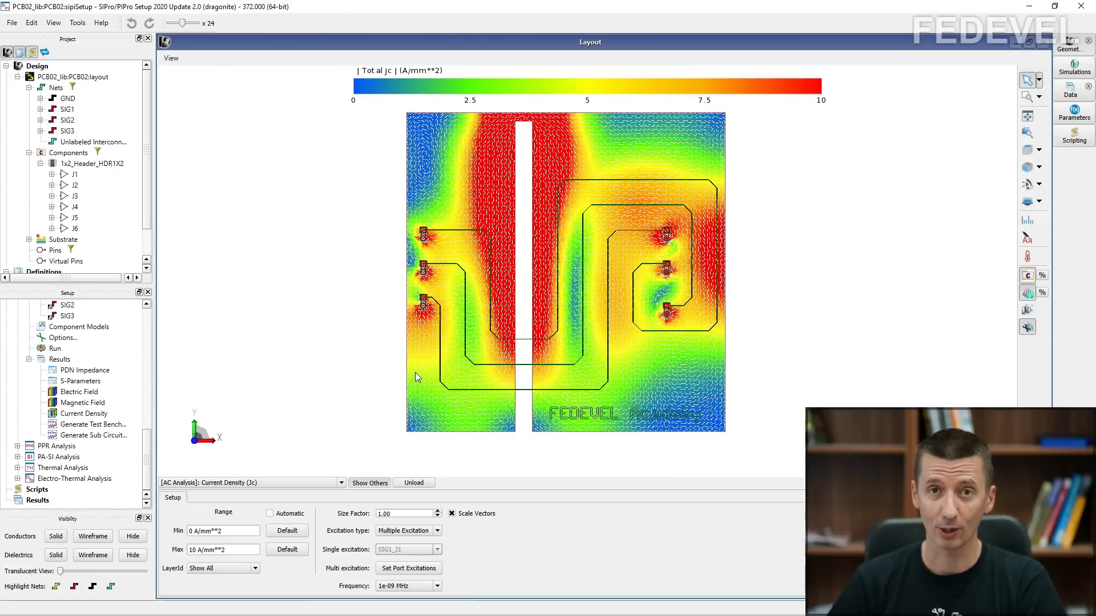
pyautogui.click(438, 590)
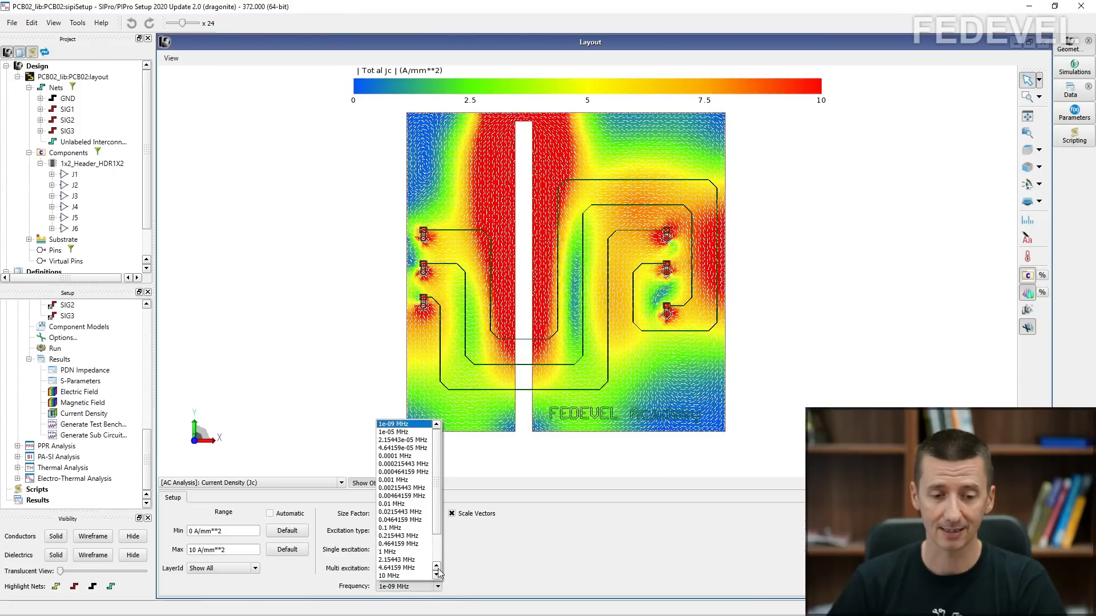
pyautogui.click(423, 427)
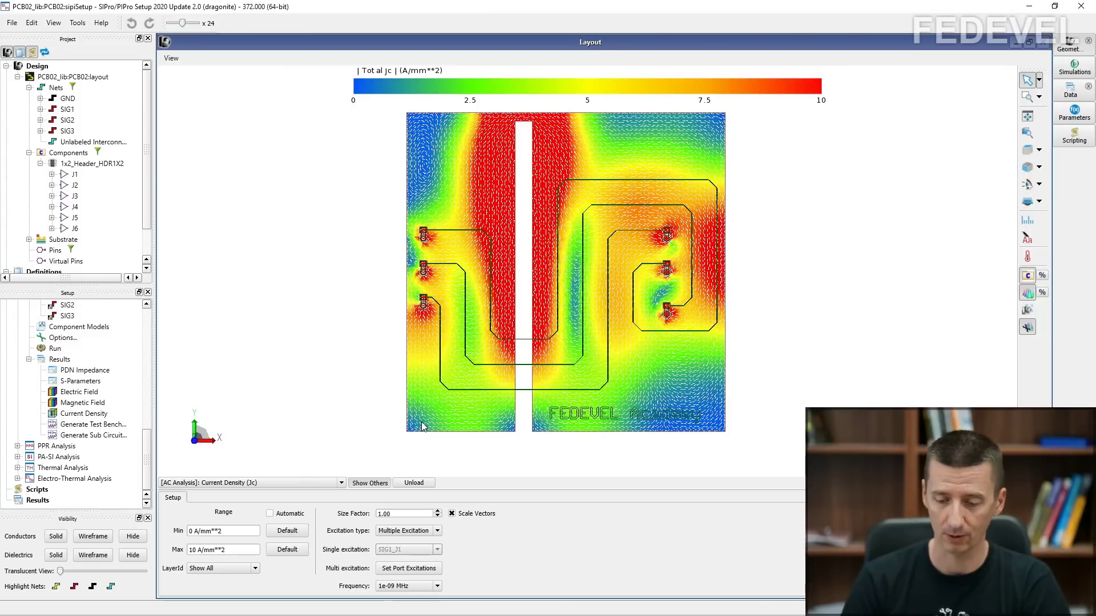
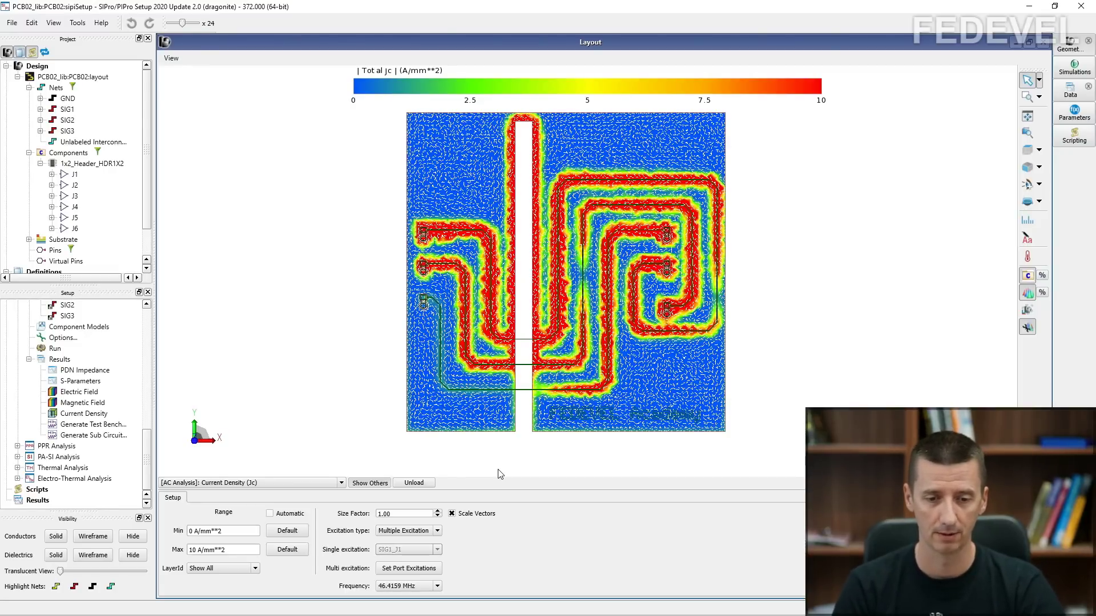
# Step the PCB02 AC current density plot's frequency up from 46.4159 MHz to 300 MHz.
pyautogui.press('Down')
pyautogui.press('Down')
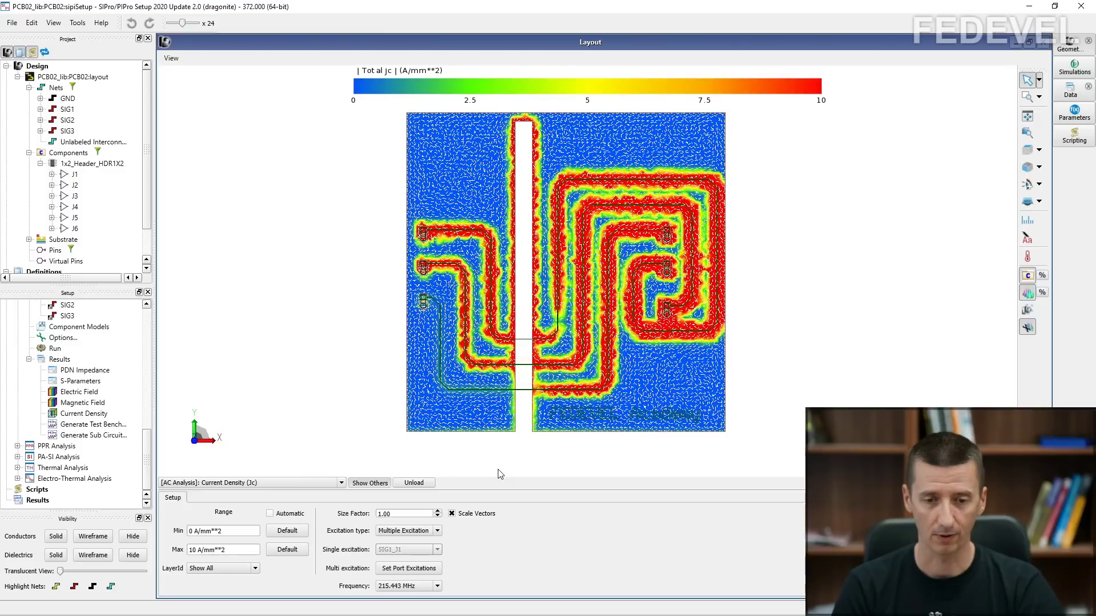
pyautogui.press('Down')
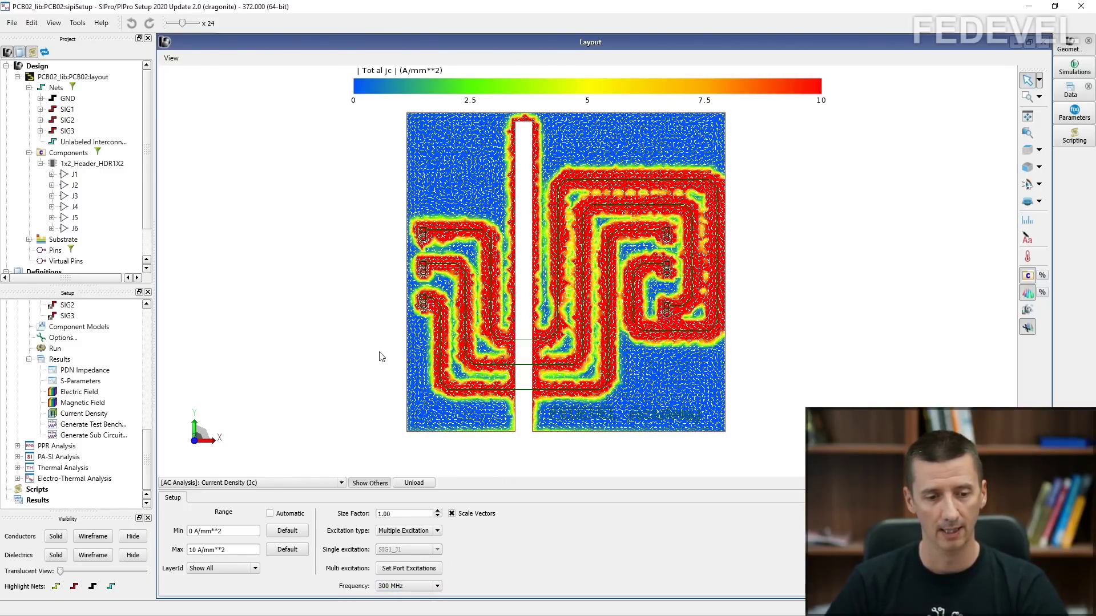
# Set the upper range limit of the PCB02 AC current density plot to 100 A/mm**2.
pyautogui.click(197, 551)
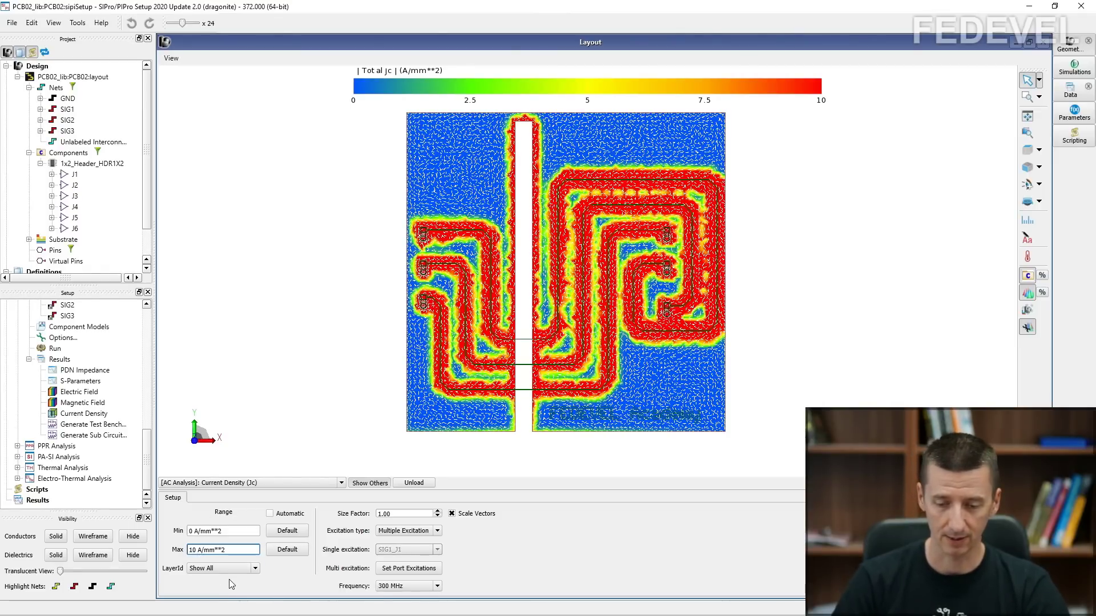
pyautogui.write('0')
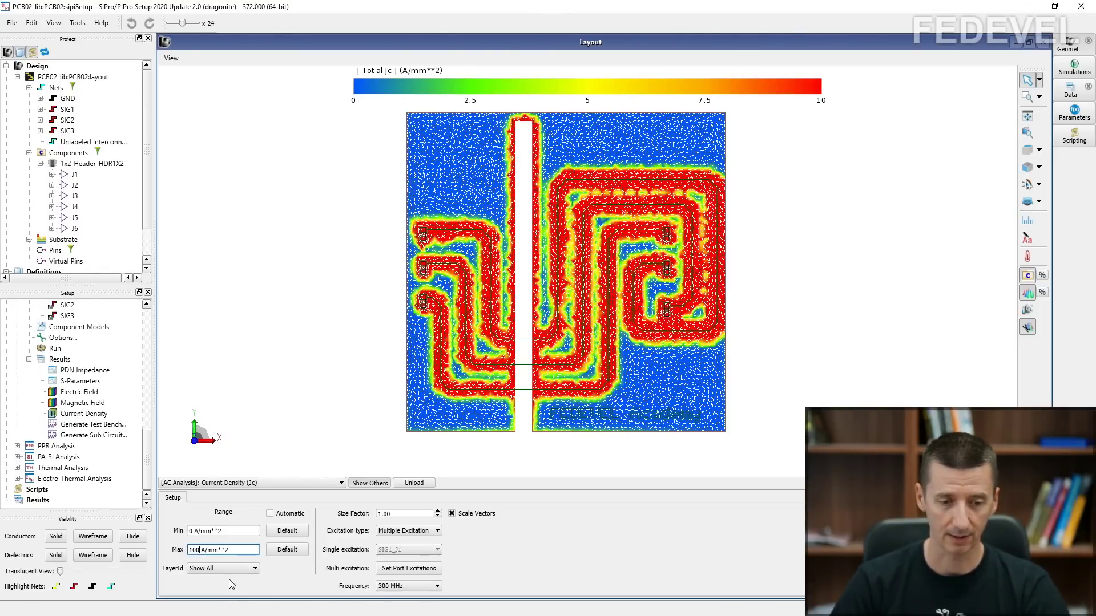
pyautogui.click(238, 529)
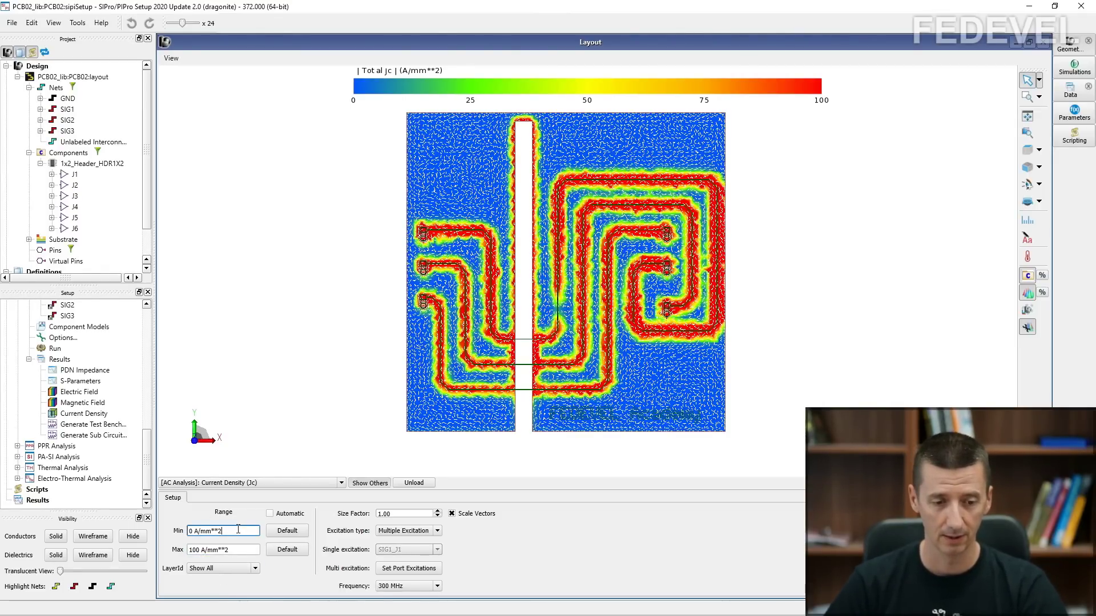
# View the PCB02 AC current density while stepping the frequency down from 300 MHz to 0.0001 MHz.
pyautogui.click(437, 587)
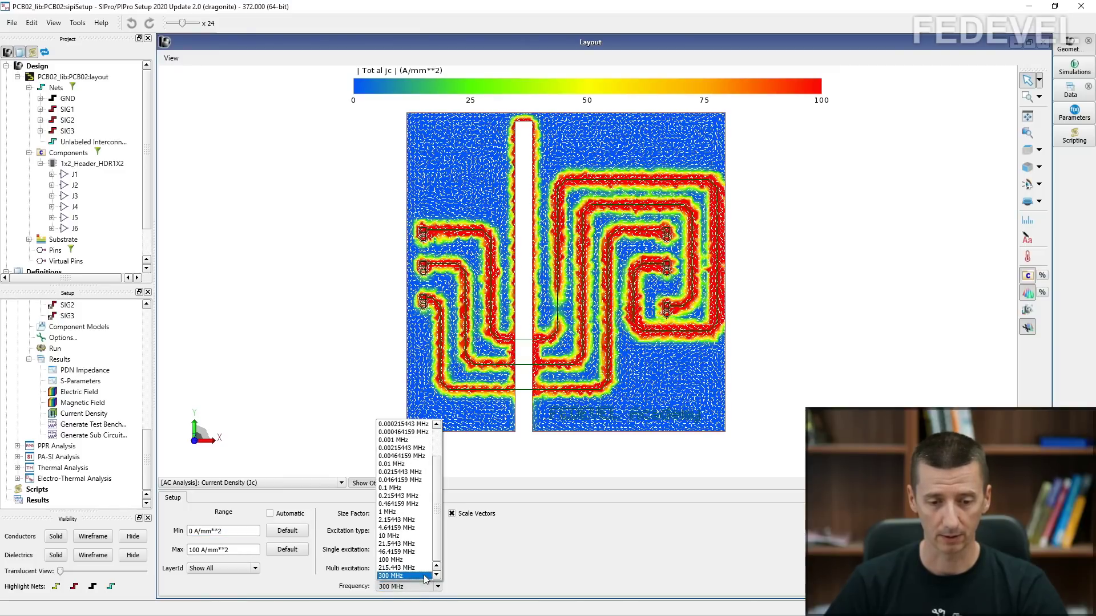
pyautogui.click(427, 576)
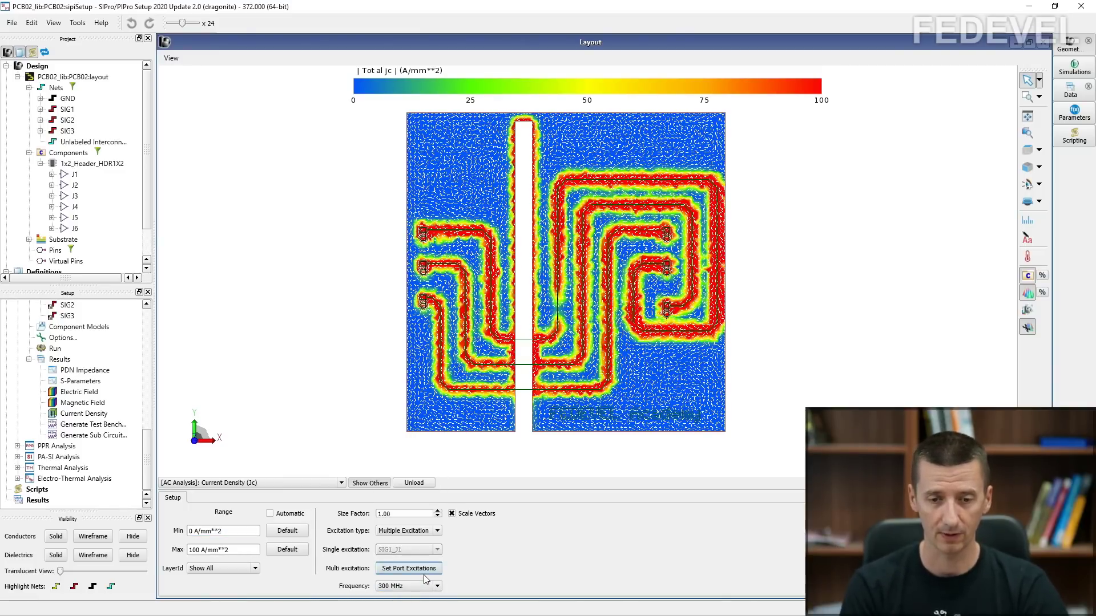
pyautogui.press('Up')
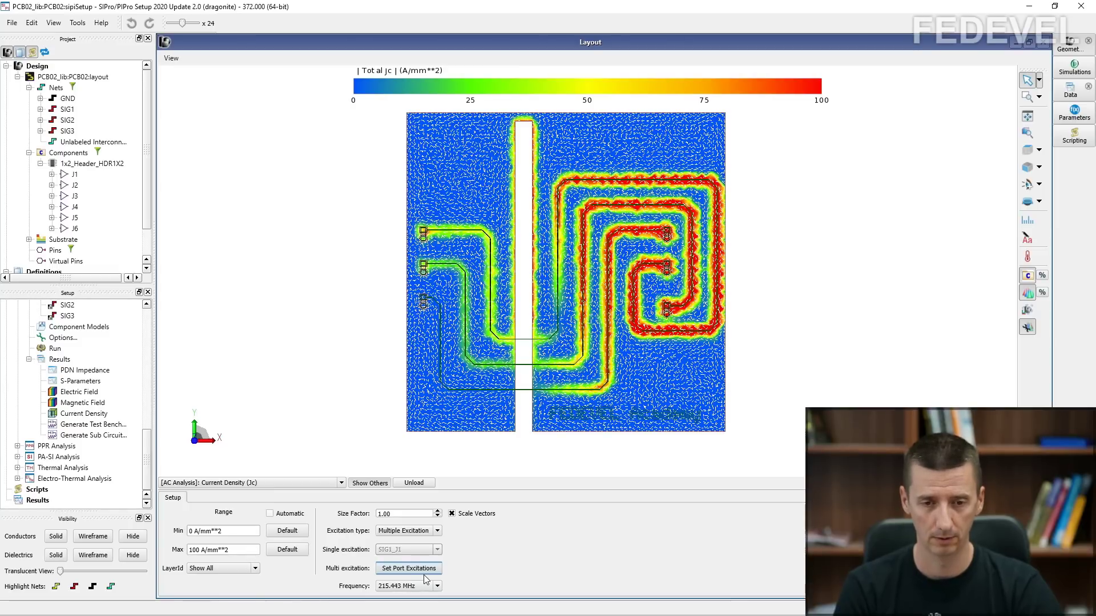
pyautogui.press('Up')
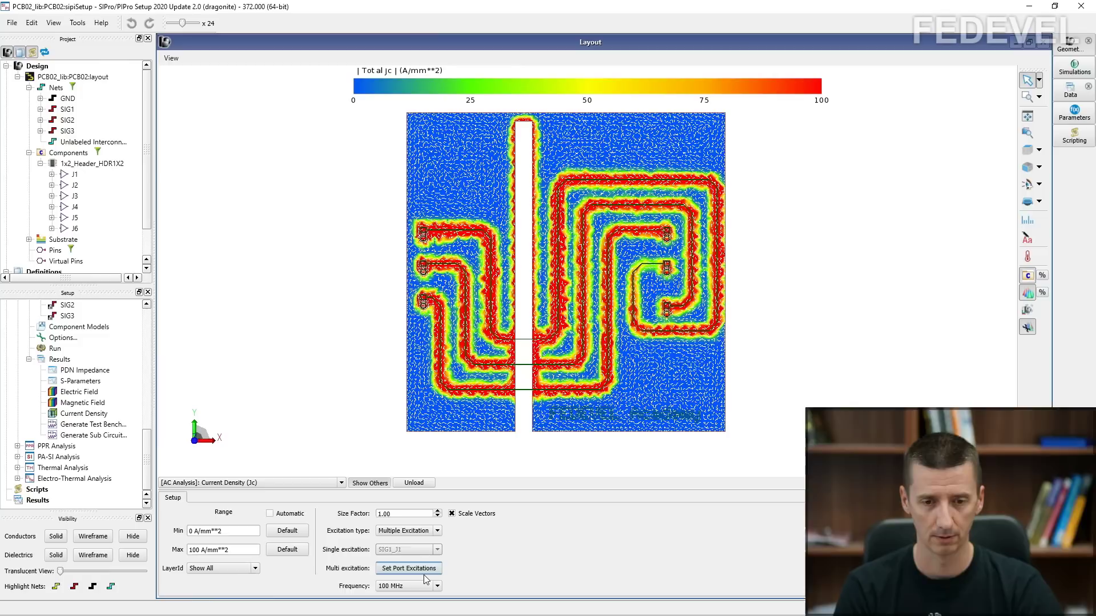
pyautogui.press('Up')
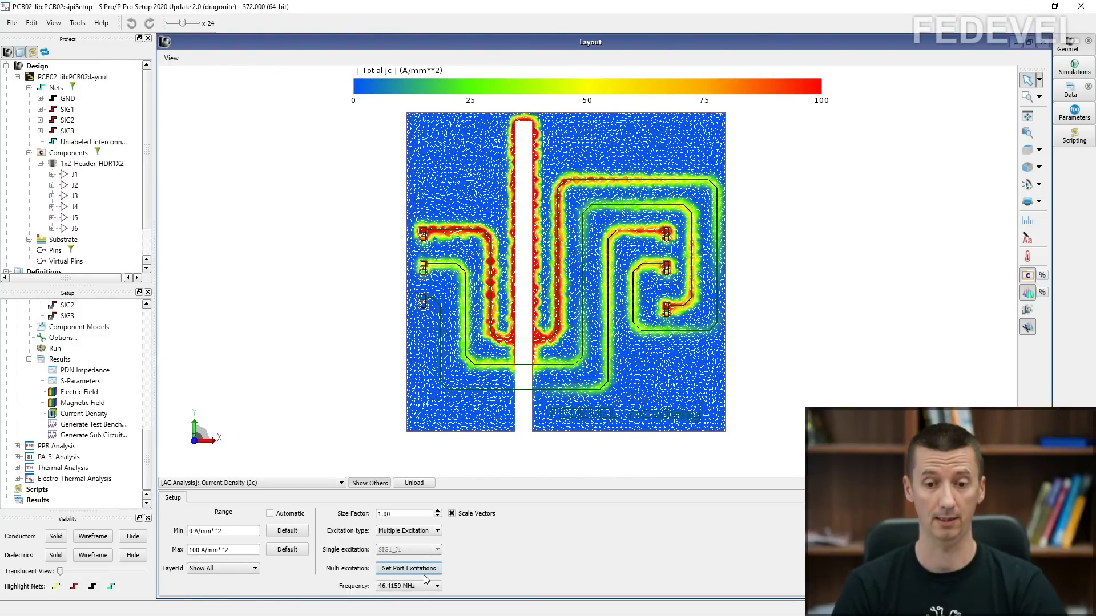
pyautogui.press('Up')
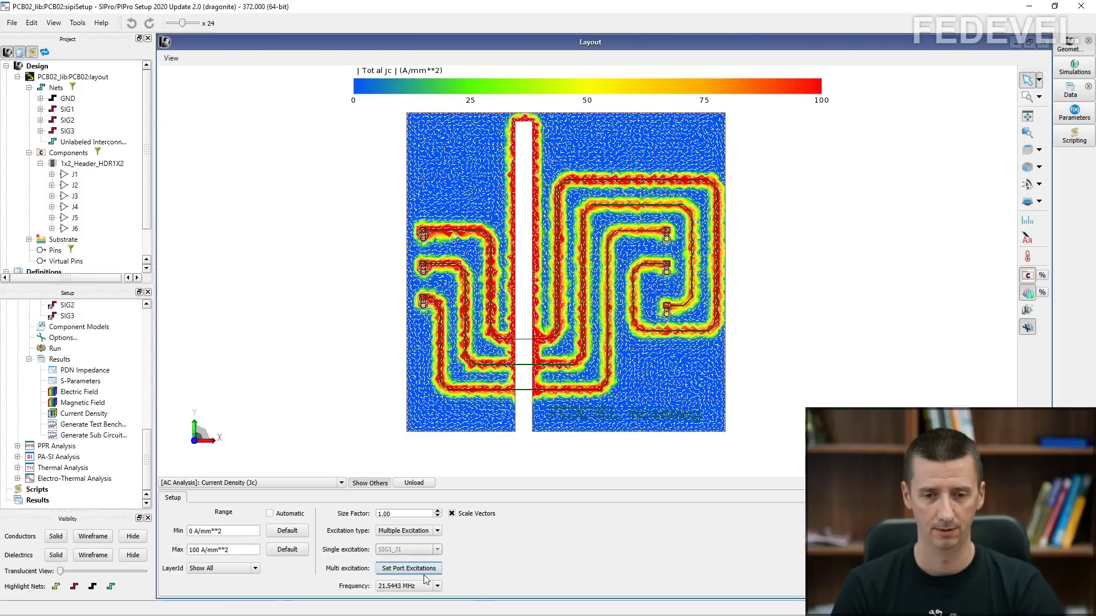
pyautogui.press('Up')
pyautogui.press('Up')
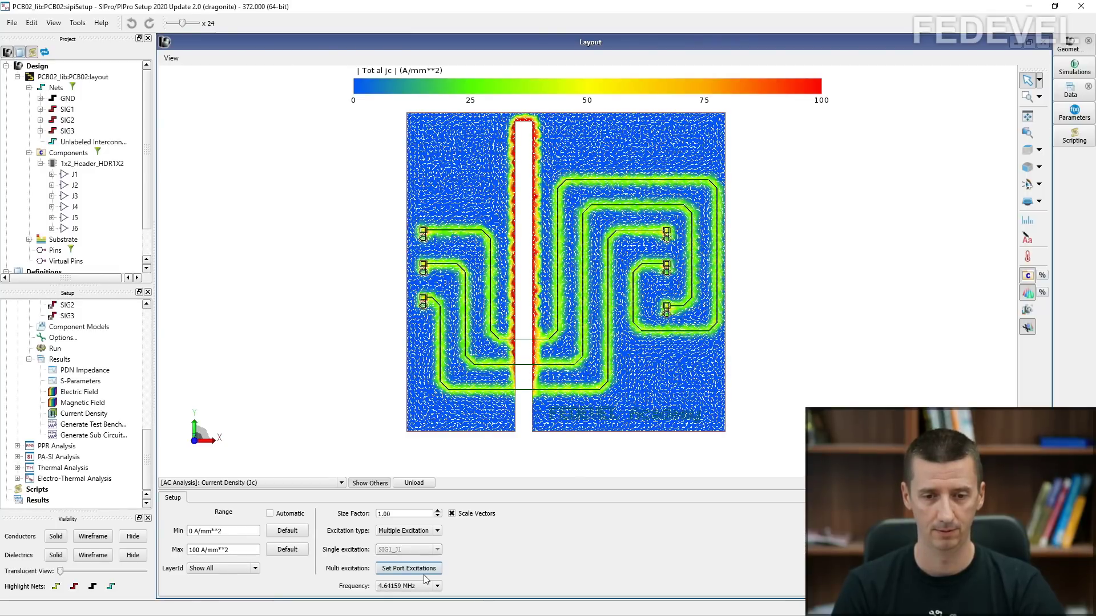
pyautogui.press('Up')
pyautogui.press('Up')
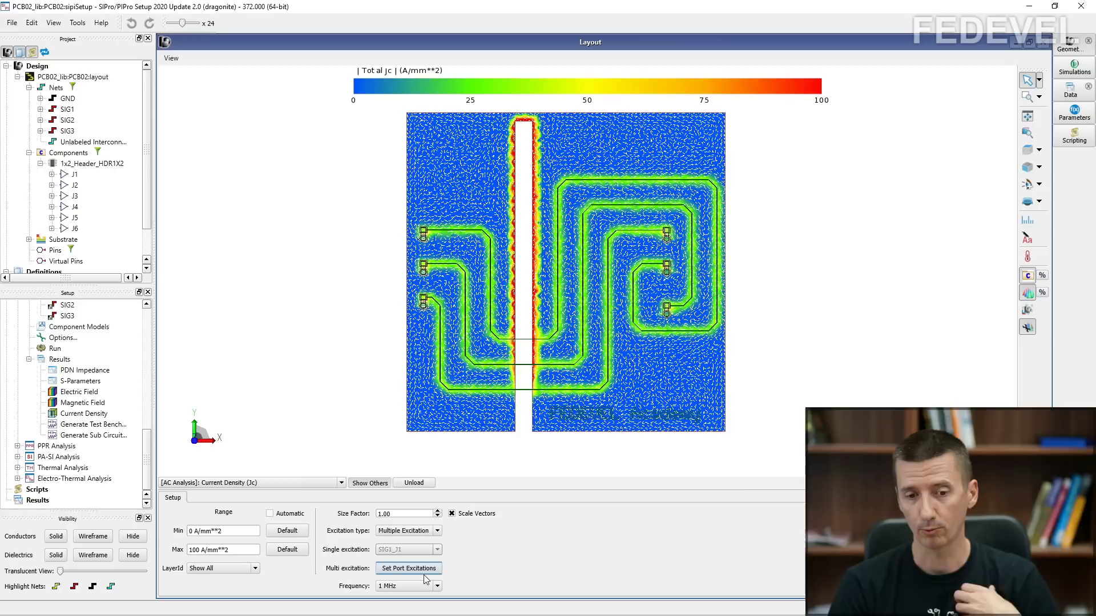
pyautogui.press('Up')
pyautogui.press('Up')
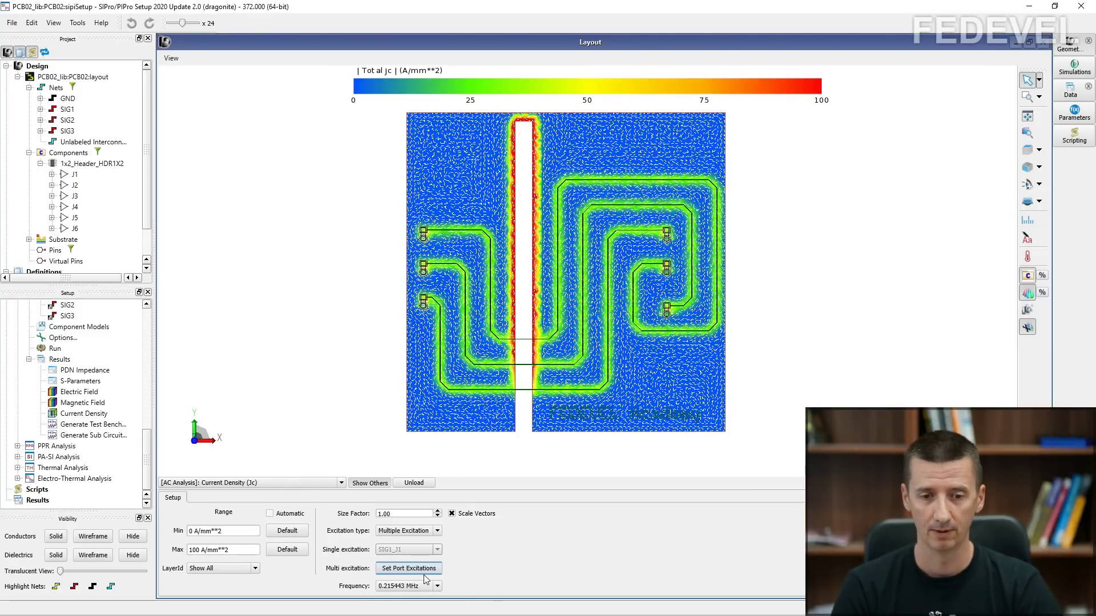
pyautogui.press('Up')
pyautogui.press('Up')
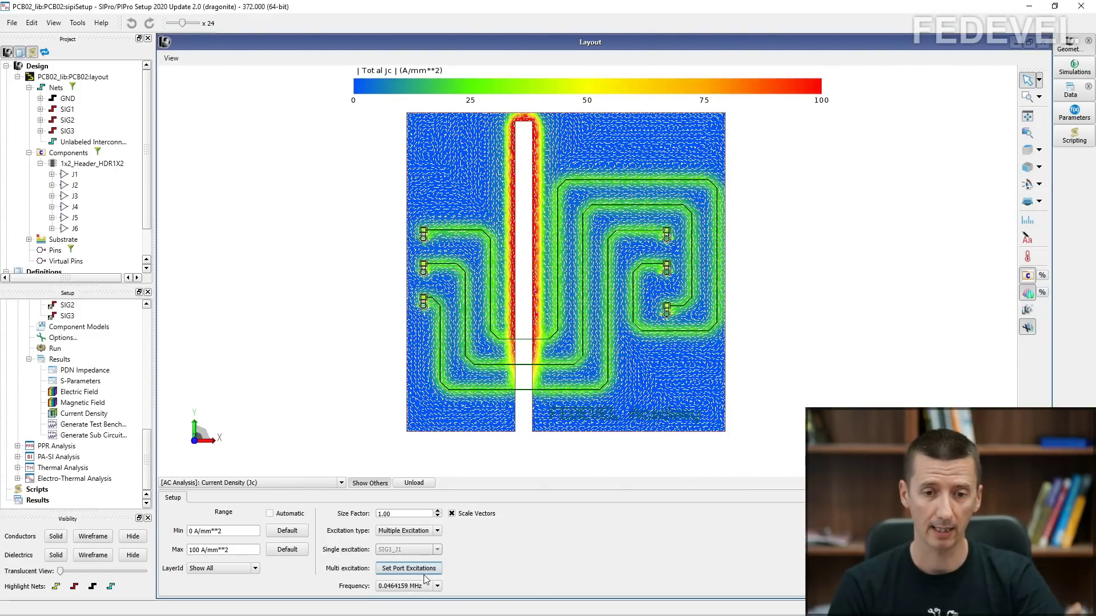
pyautogui.press('Up')
pyautogui.press('Up')
pyautogui.press('Up')
pyautogui.press('Up')
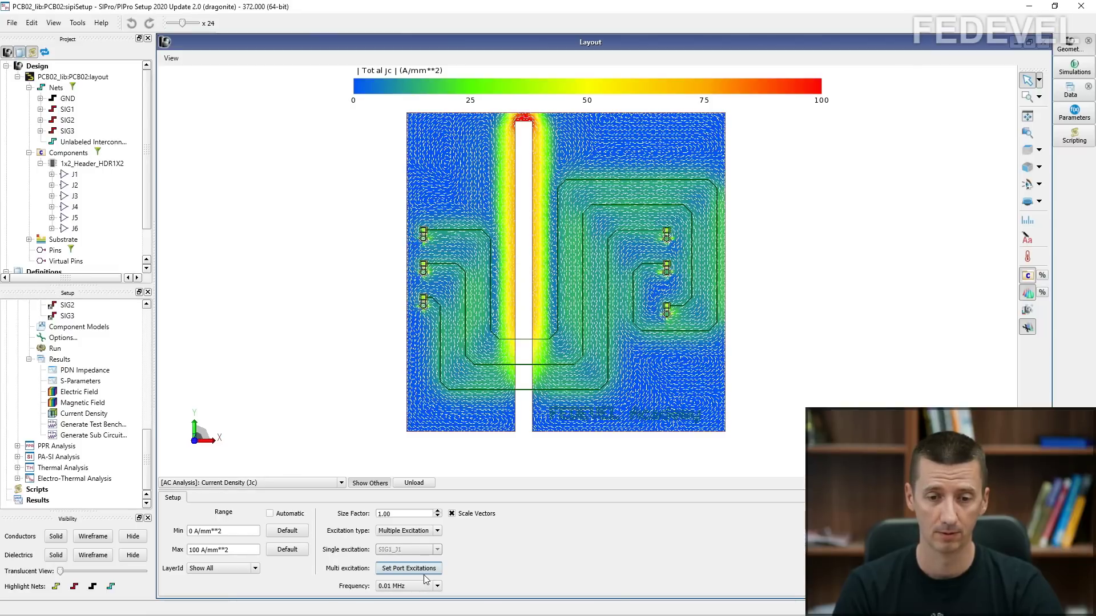
pyautogui.press('Up')
pyautogui.press('Up')
pyautogui.press('Up')
pyautogui.press('Up')
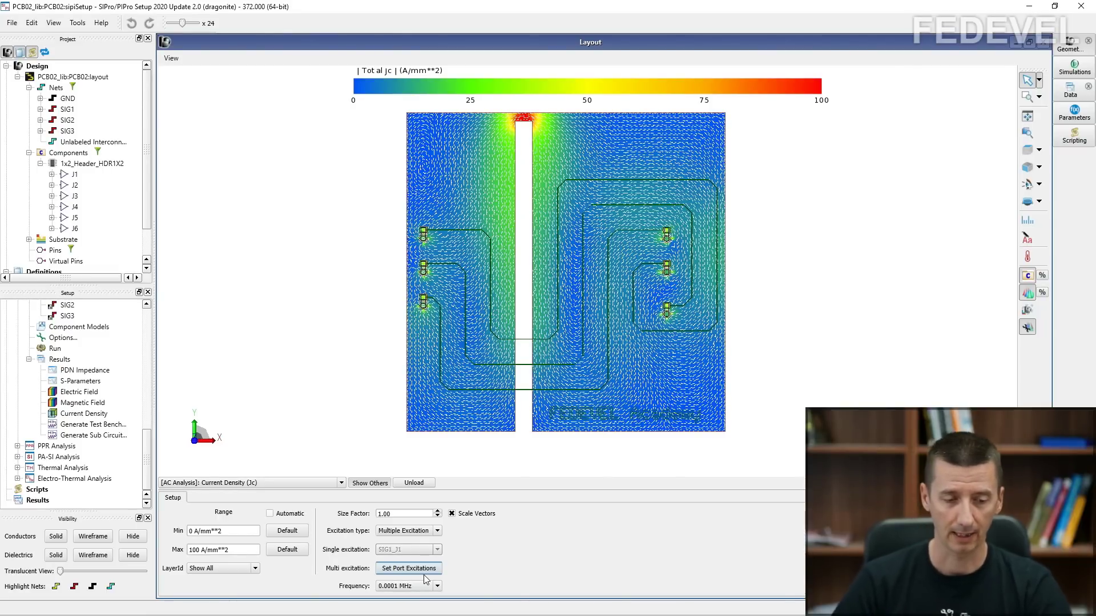
# Set the maximum of the PCB02 current density range to 1000 A/mm**2, with the frequency at 0.0001 MHz.
pyautogui.click(198, 550)
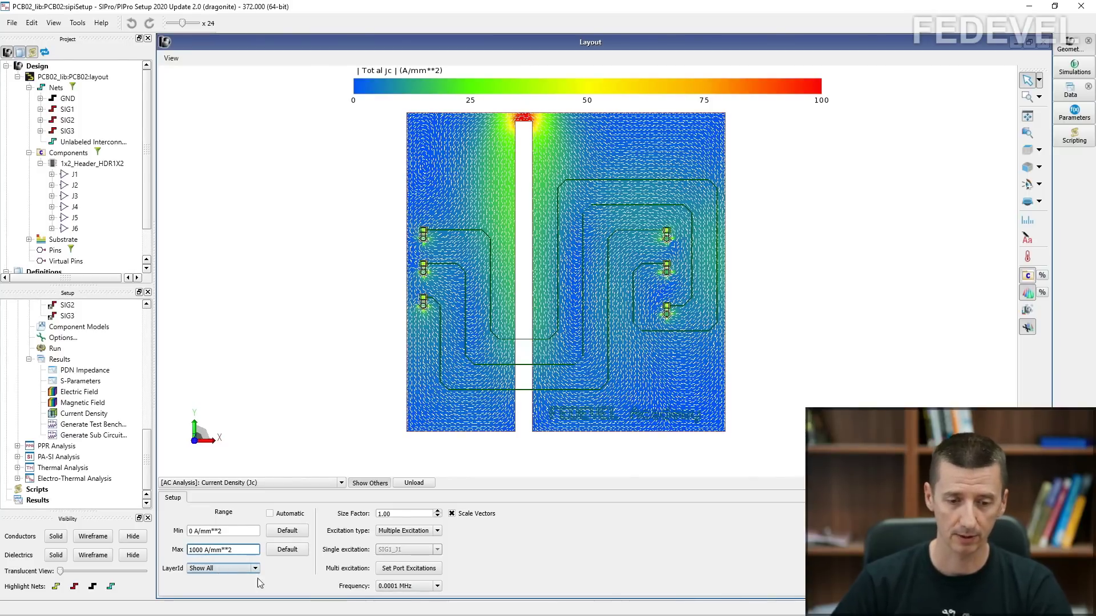
pyautogui.click(437, 587)
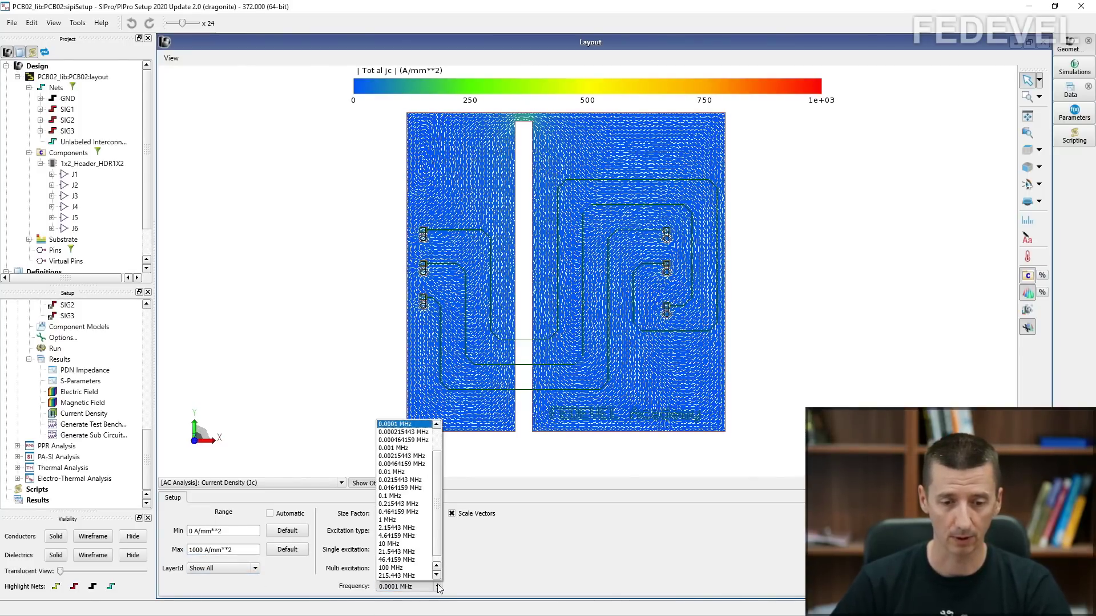
pyautogui.click(413, 425)
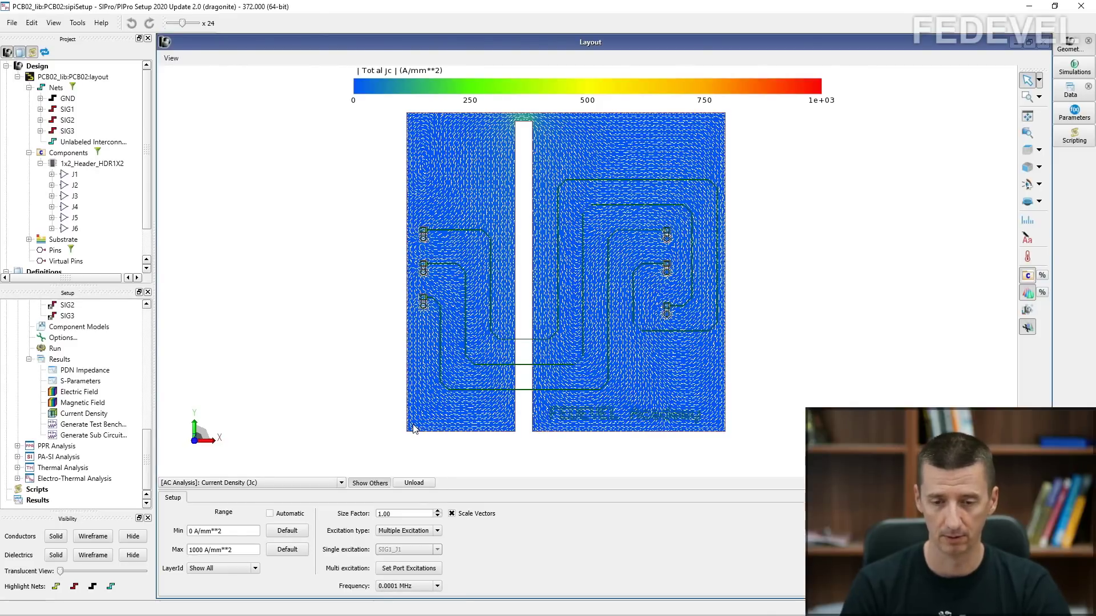
# View the PCB02 AC current density while stepping the frequency up from 0.0001 MHz to 300 MHz.
pyautogui.press('Down')
pyautogui.press('Down')
pyautogui.press('Down')
pyautogui.press('Down')
pyautogui.press('Down')
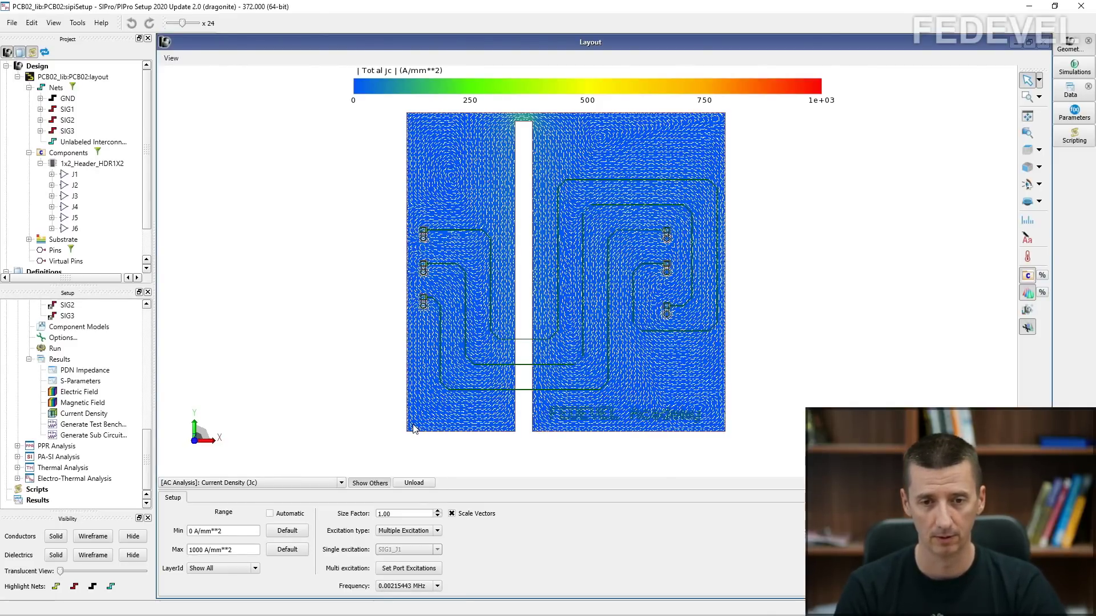
pyautogui.press('Down')
pyautogui.press('Down')
pyautogui.press('Down')
pyautogui.press('Down')
pyautogui.press('Down')
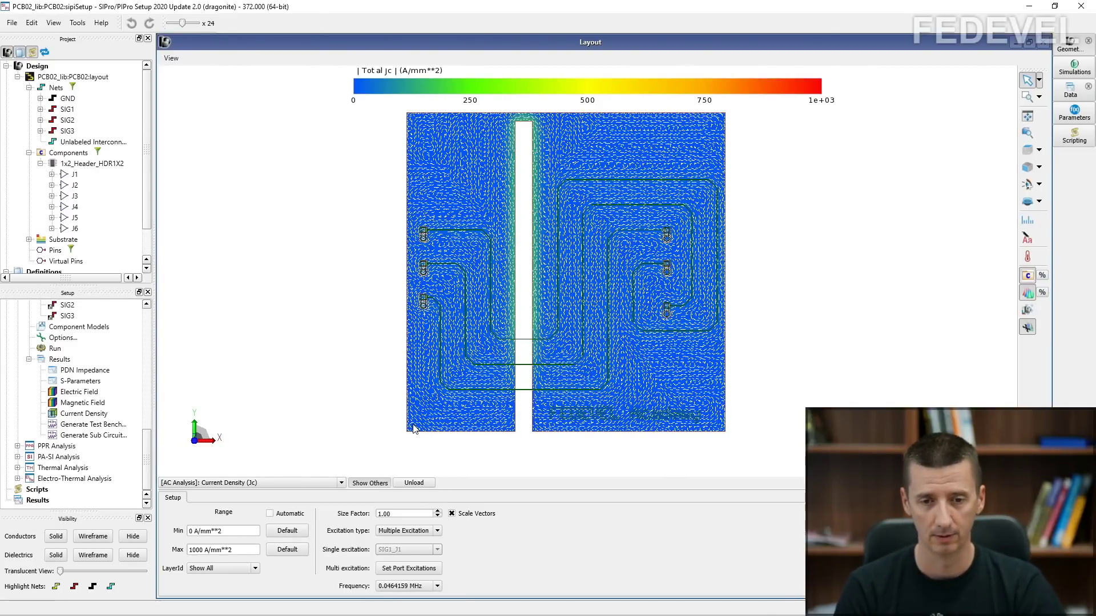
pyautogui.press('Down')
pyautogui.press('Down')
pyautogui.press('Down')
pyautogui.press('Down')
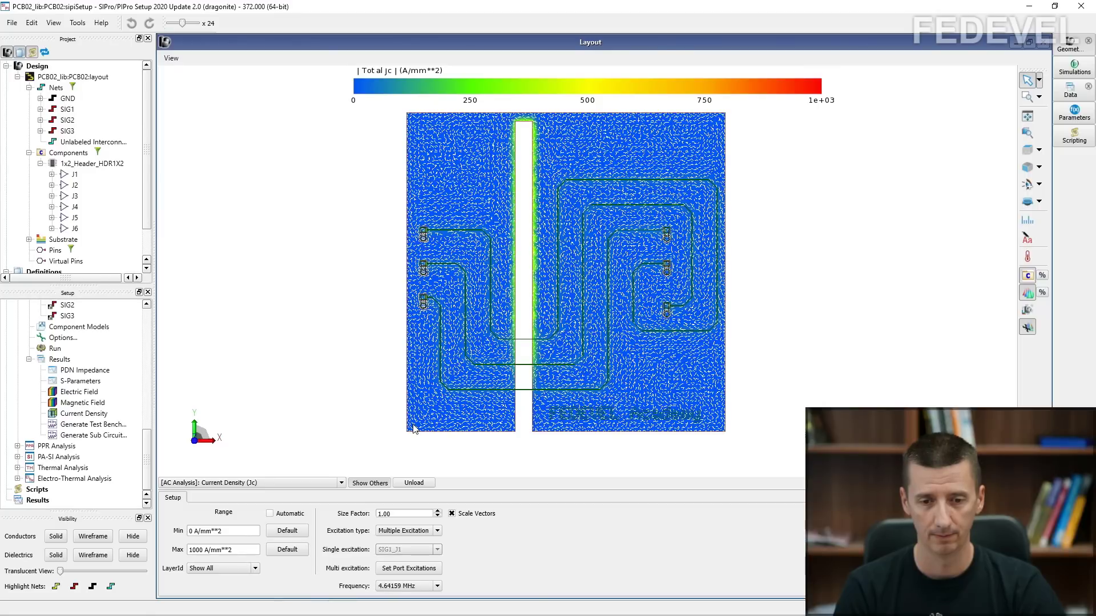
pyautogui.press('Down')
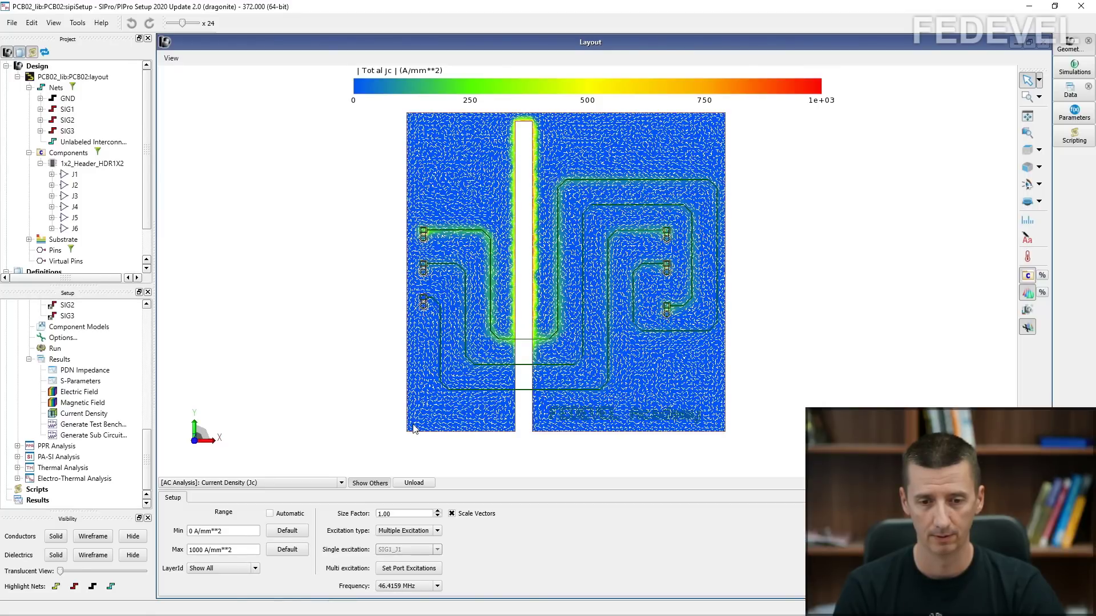
pyautogui.press('Down')
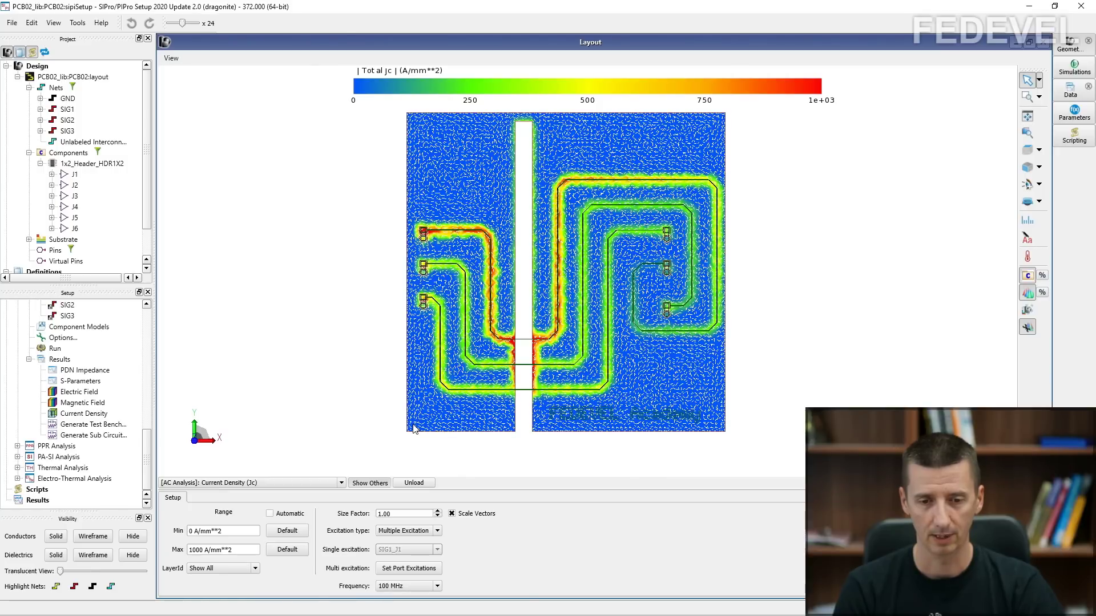
pyautogui.press('Down')
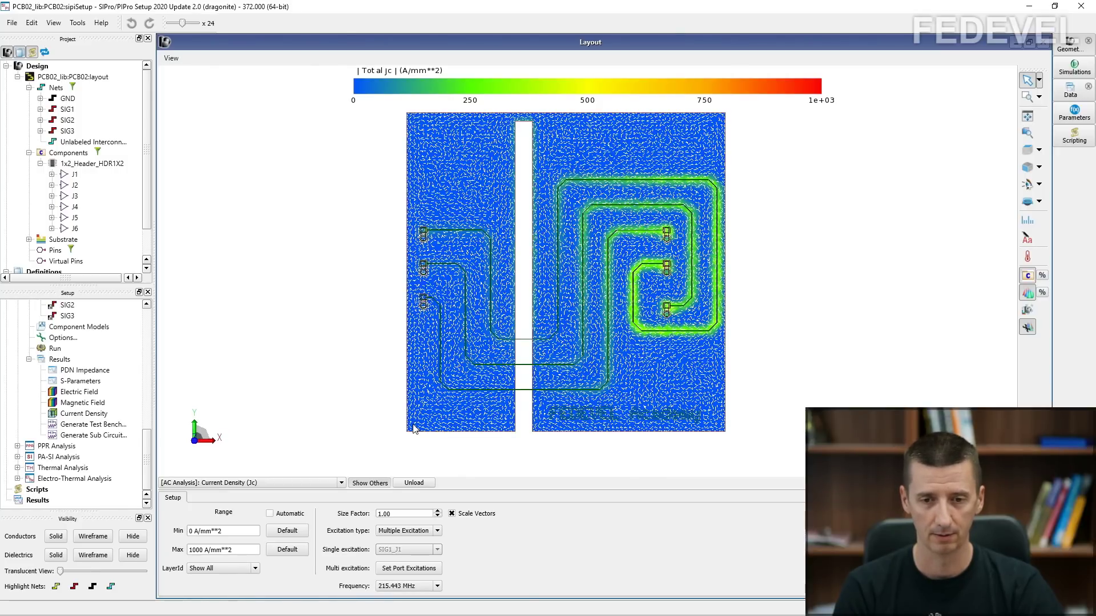
pyautogui.press('Down')
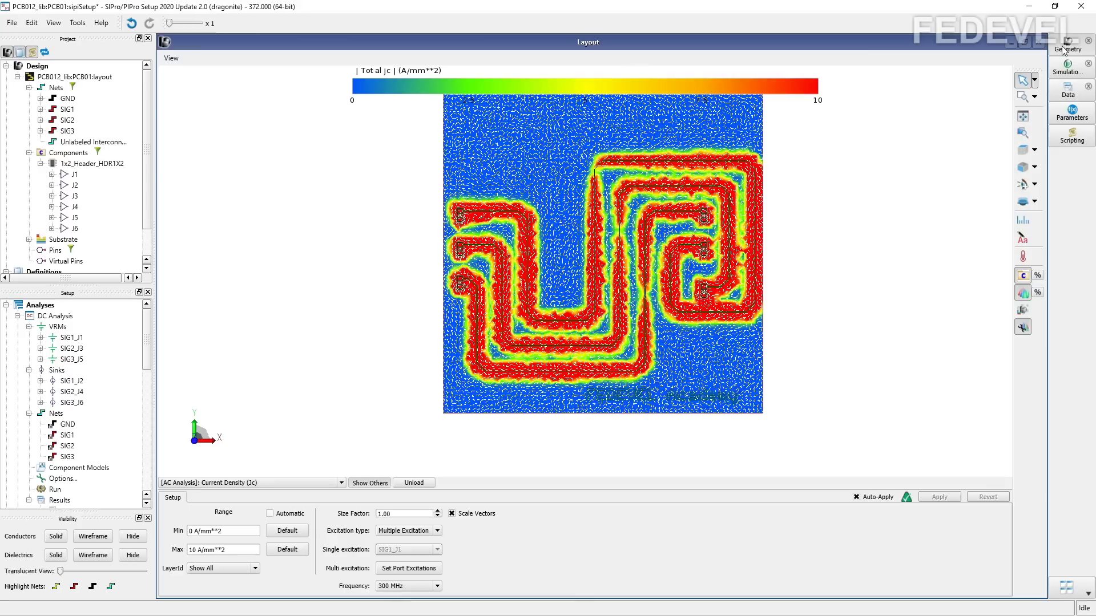
# Set the maximum of the PCB01 AC current density range to 1000 A/mm**2 and lower the frequency to 100 MHz.
pyautogui.click(195, 550)
pyautogui.write('00')
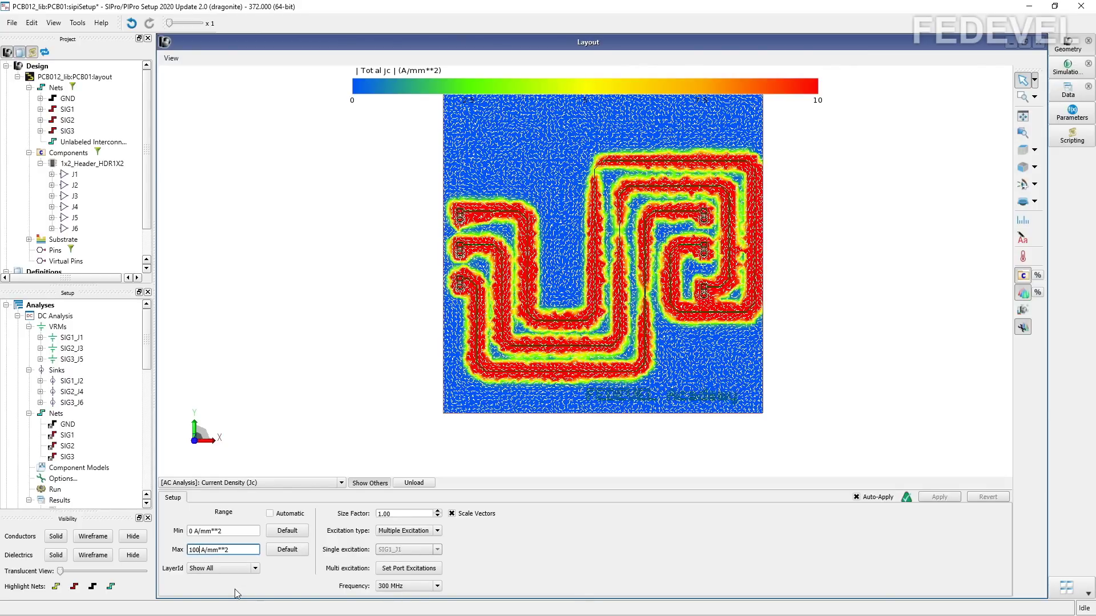
pyautogui.click(246, 530)
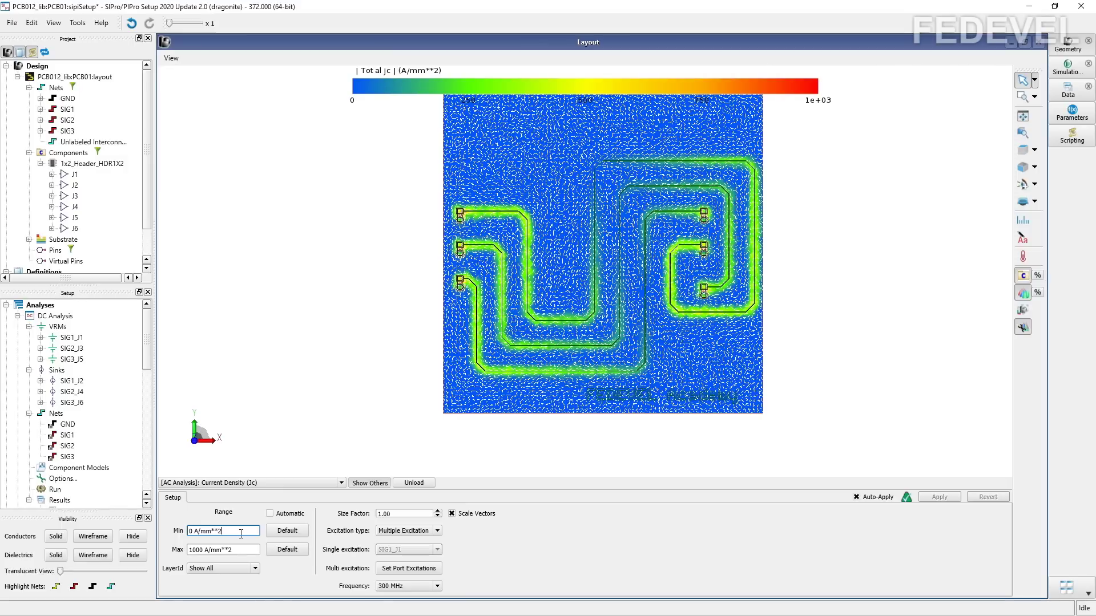
pyautogui.click(438, 586)
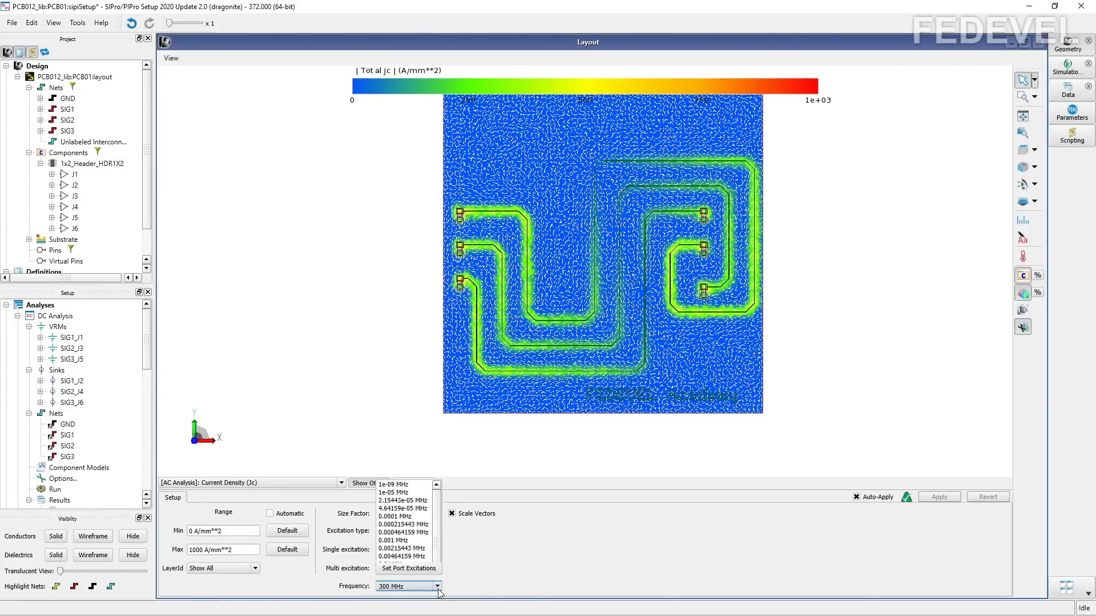
pyautogui.click(420, 575)
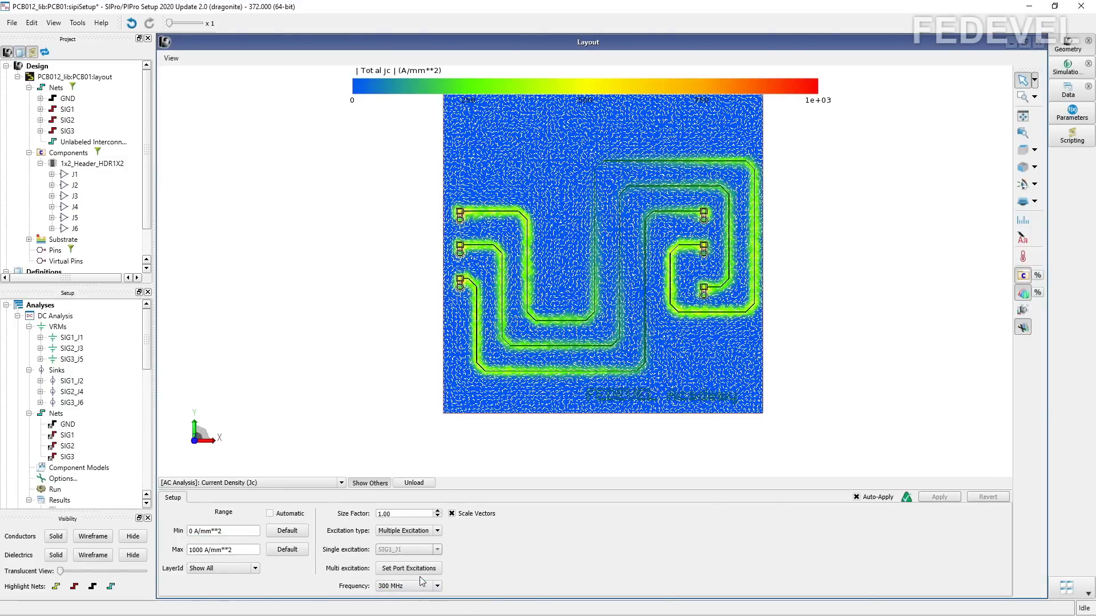
pyautogui.scroll(1, 419, 577)
pyautogui.scroll(1, 419, 577)
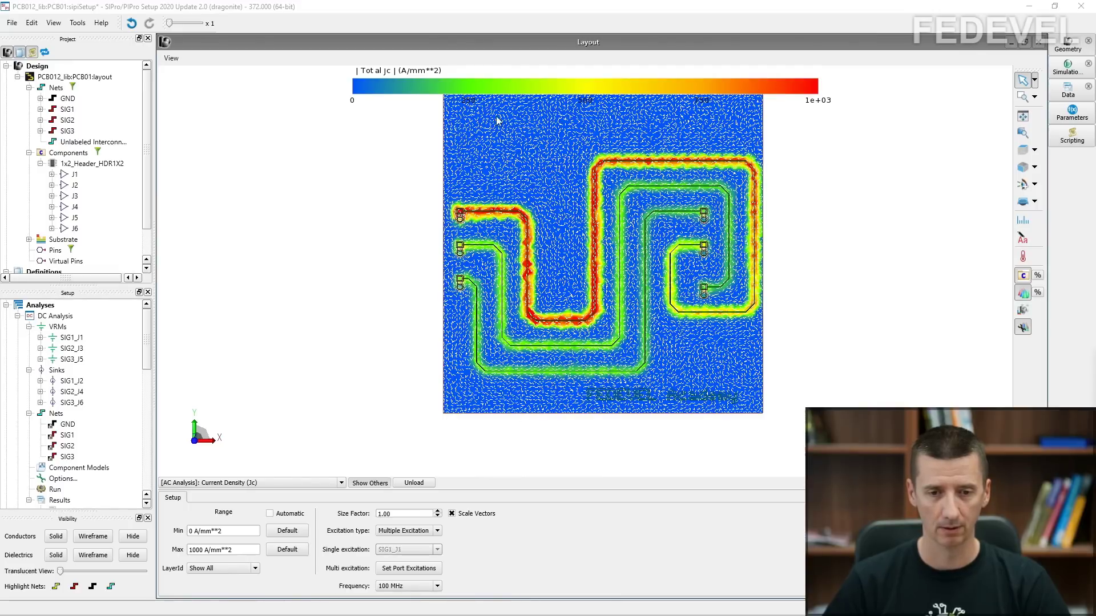
# Review the DC analysis VRM settings of SIG1_J1, SIG2_J3 and SIG3_J5 without changing them.
pyautogui.doubleClick(67, 338)
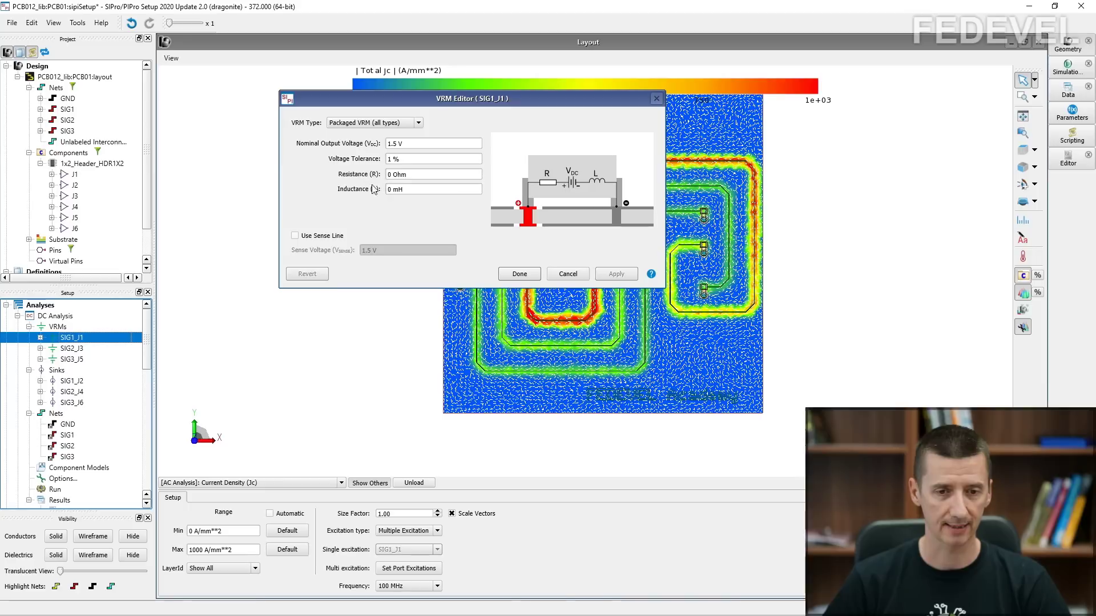
pyautogui.click(656, 99)
pyautogui.click(95, 351)
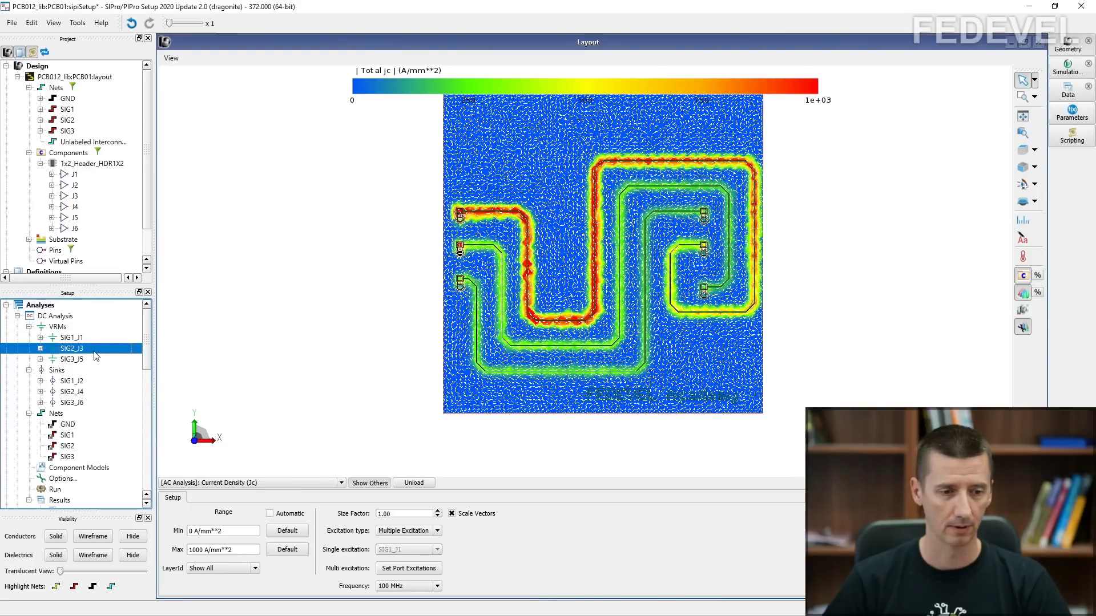
pyautogui.doubleClick(96, 354)
pyautogui.click(658, 99)
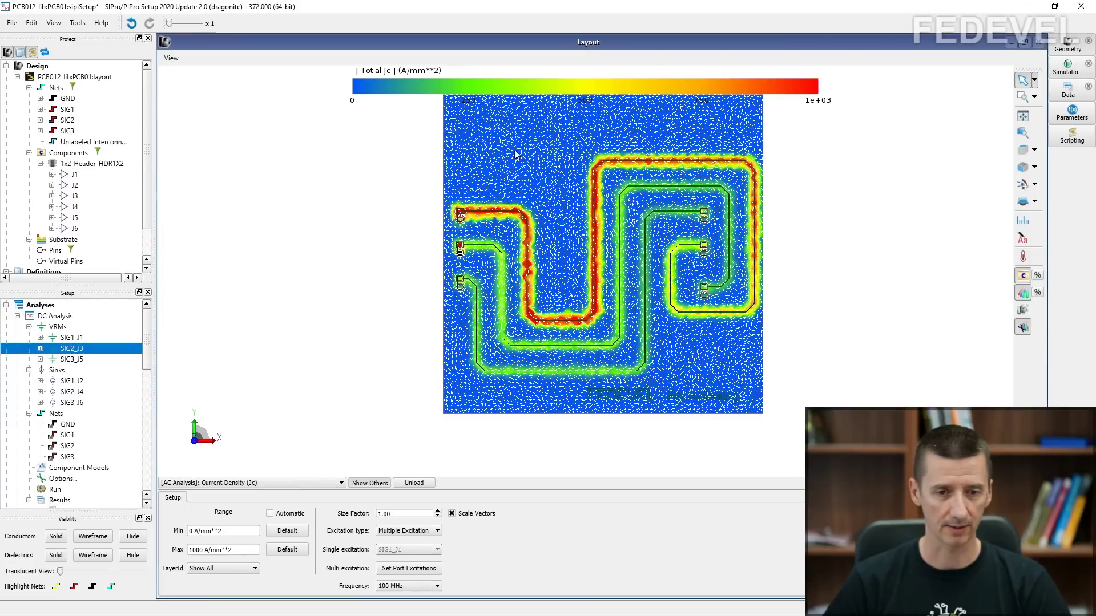
pyautogui.doubleClick(92, 360)
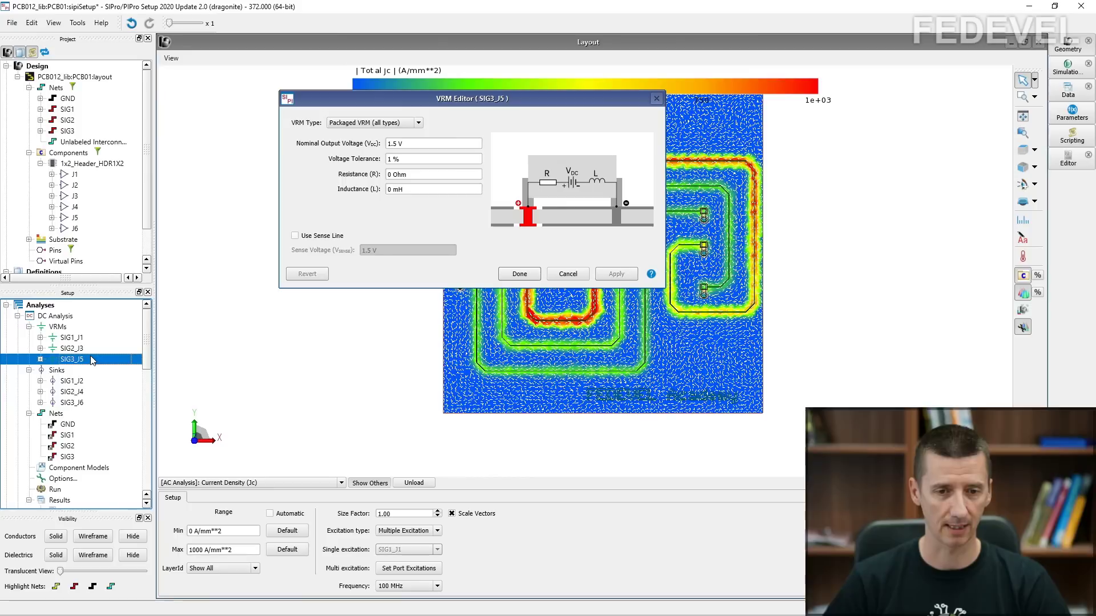
pyautogui.click(656, 98)
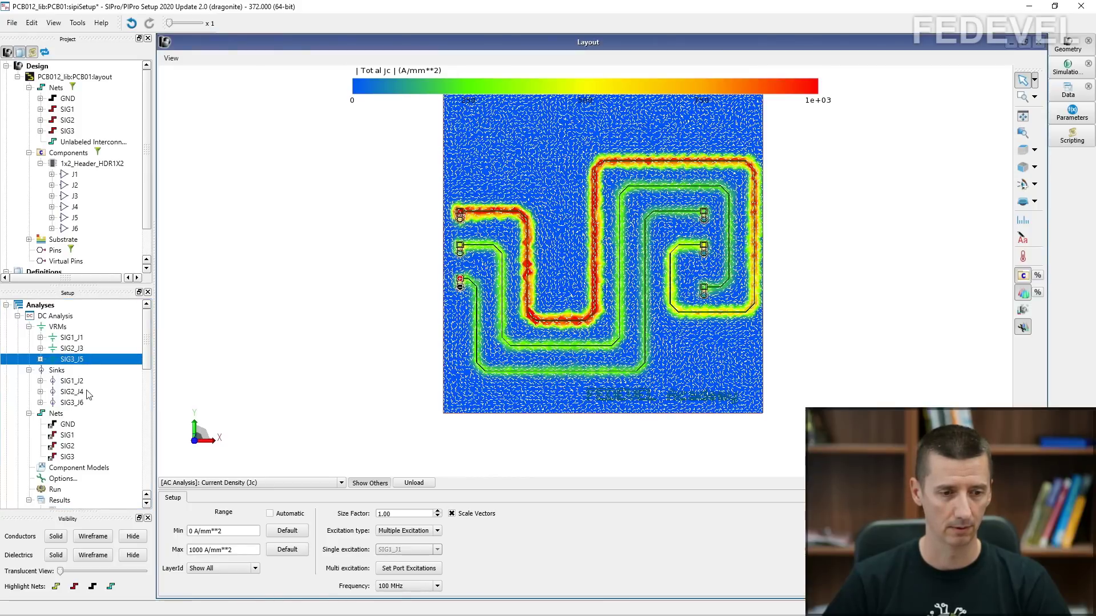
# Review the DC analysis sink settings of SIG1_J2 and SIG2_J4 without changing them.
pyautogui.doubleClick(93, 382)
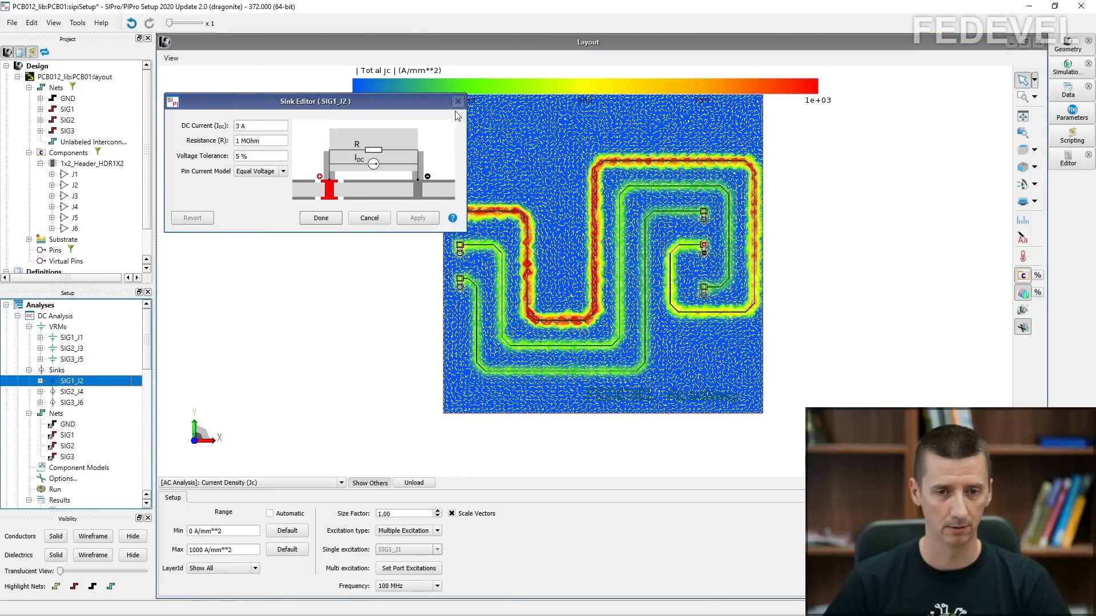
pyautogui.click(457, 101)
pyautogui.doubleClick(72, 392)
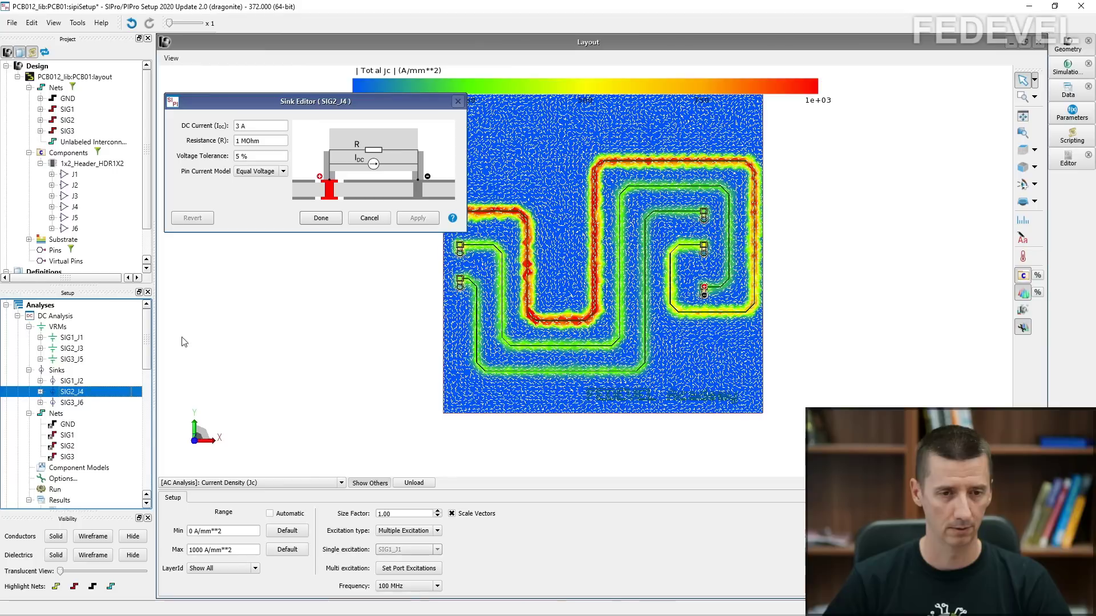
pyautogui.click(458, 101)
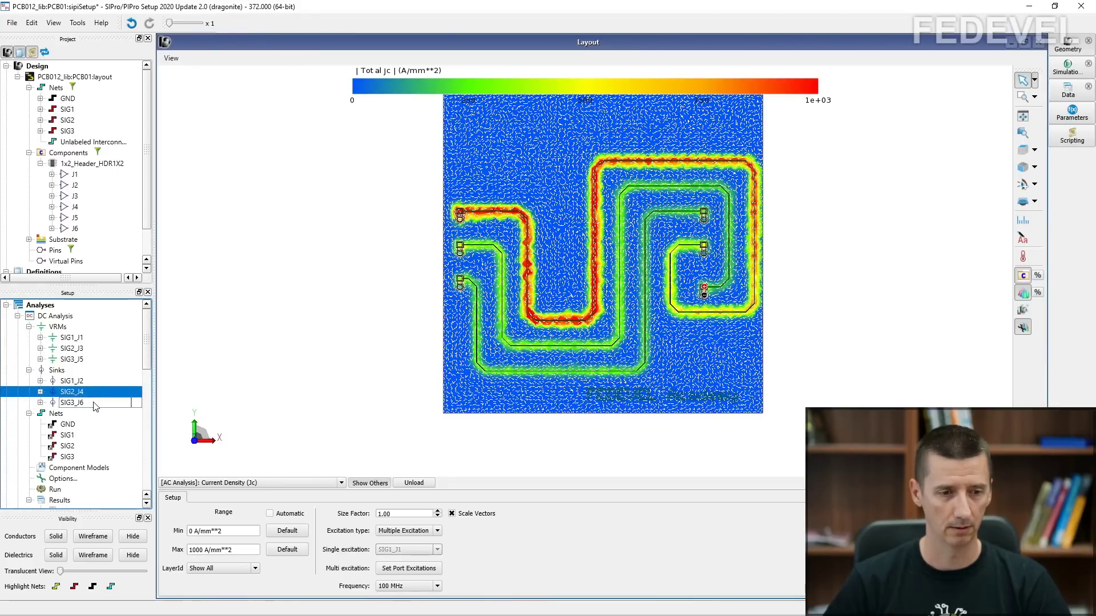
pyautogui.doubleClick(73, 392)
pyautogui.click(458, 101)
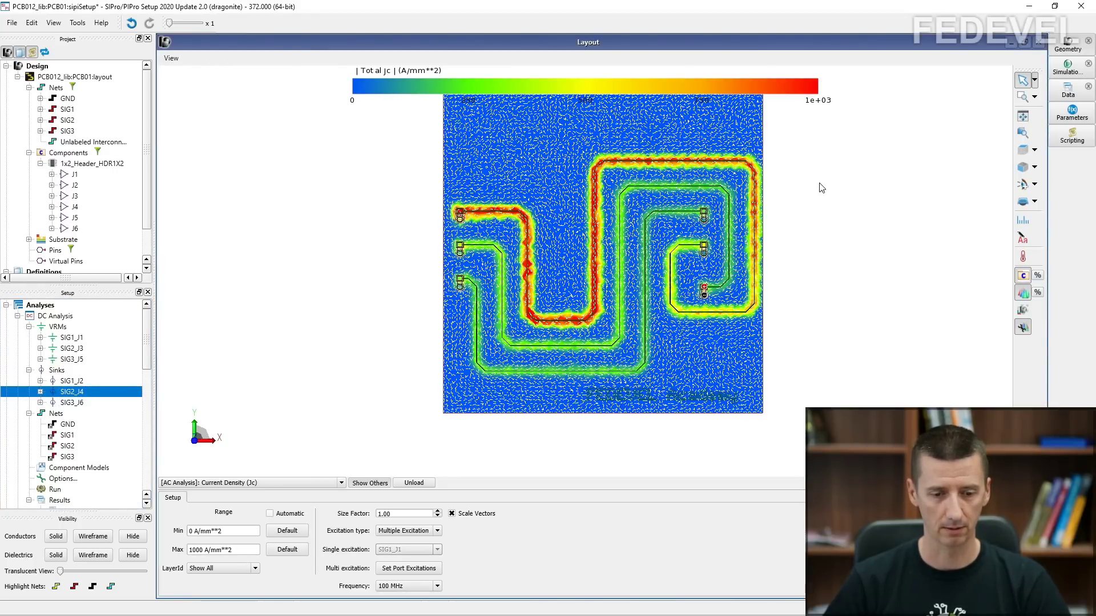
# View the PCB01 AC current density at 215.443 MHz and 300 MHz, stepping the frequency down to 0.0464159 MHz.
pyautogui.click(437, 586)
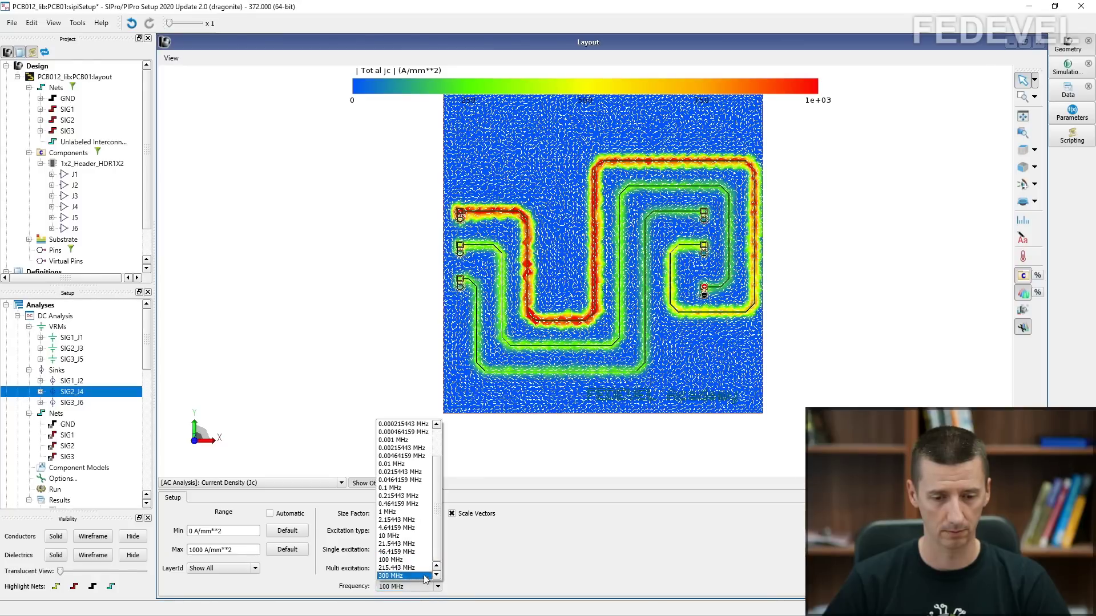
pyautogui.click(407, 567)
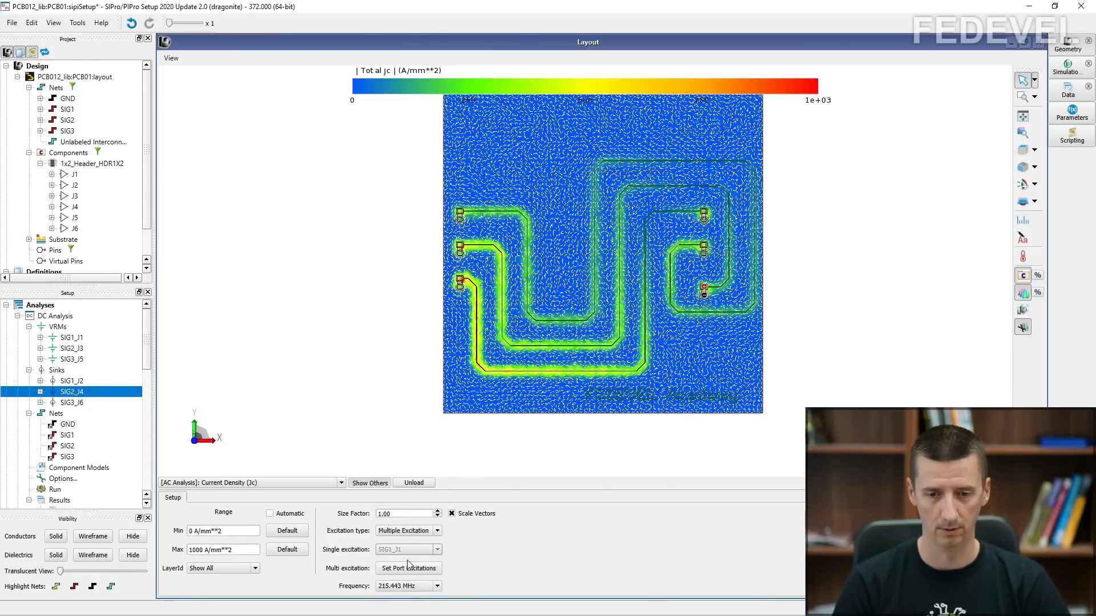
pyautogui.press('Down')
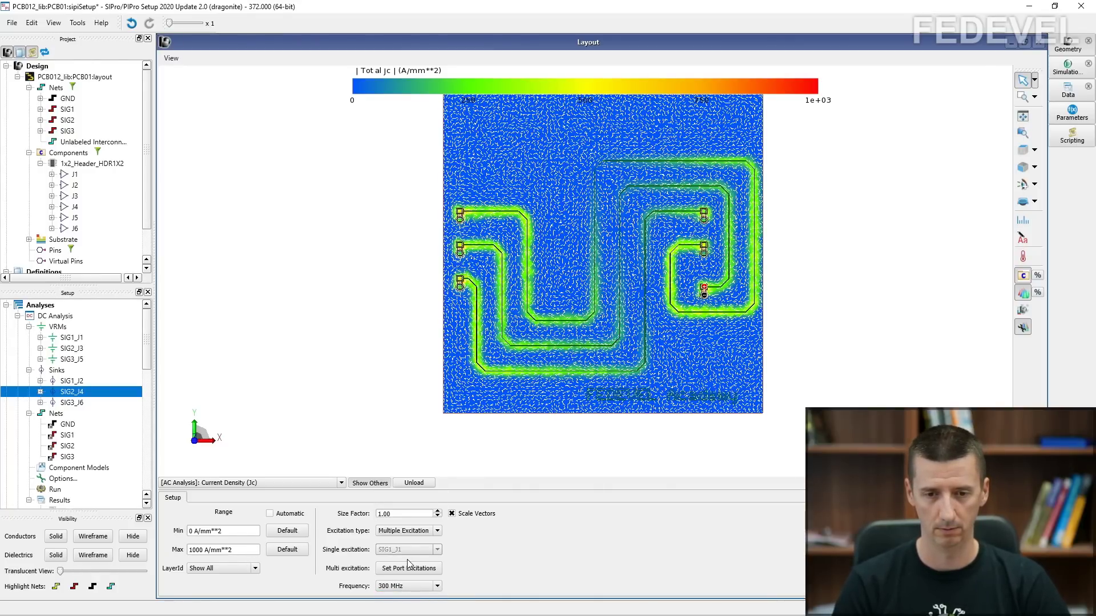
pyautogui.press('Up')
pyautogui.press('Up')
pyautogui.press('Up')
pyautogui.press('Up')
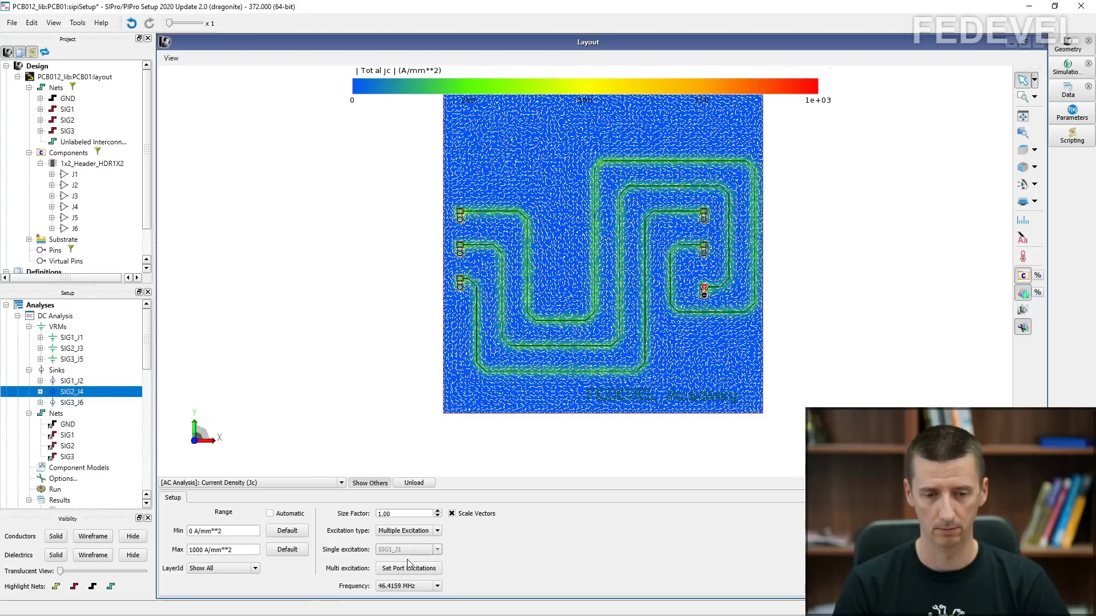
pyautogui.press('Up')
pyautogui.press('Up')
pyautogui.press('Up')
pyautogui.press('Up')
pyautogui.press('Up')
pyautogui.press('Up')
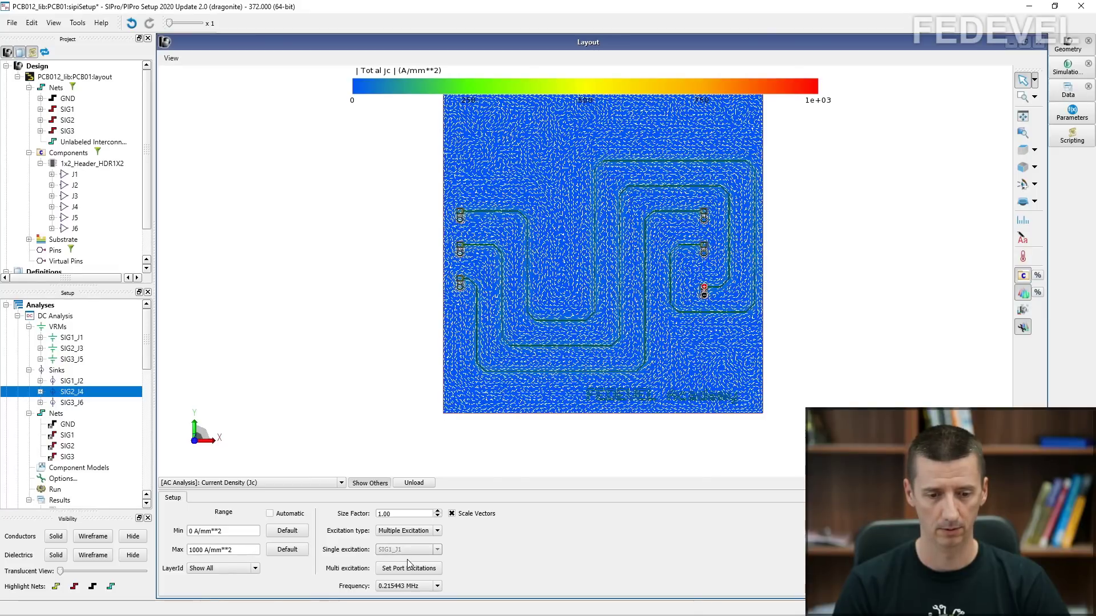
pyautogui.press('Up')
pyautogui.press('Up')
# Set the maximum of the PCB01 current density range to 100 A/mm**2 and the frequency to 0.001 MHz.
pyautogui.click(200, 550)
pyautogui.press('BackSpace')
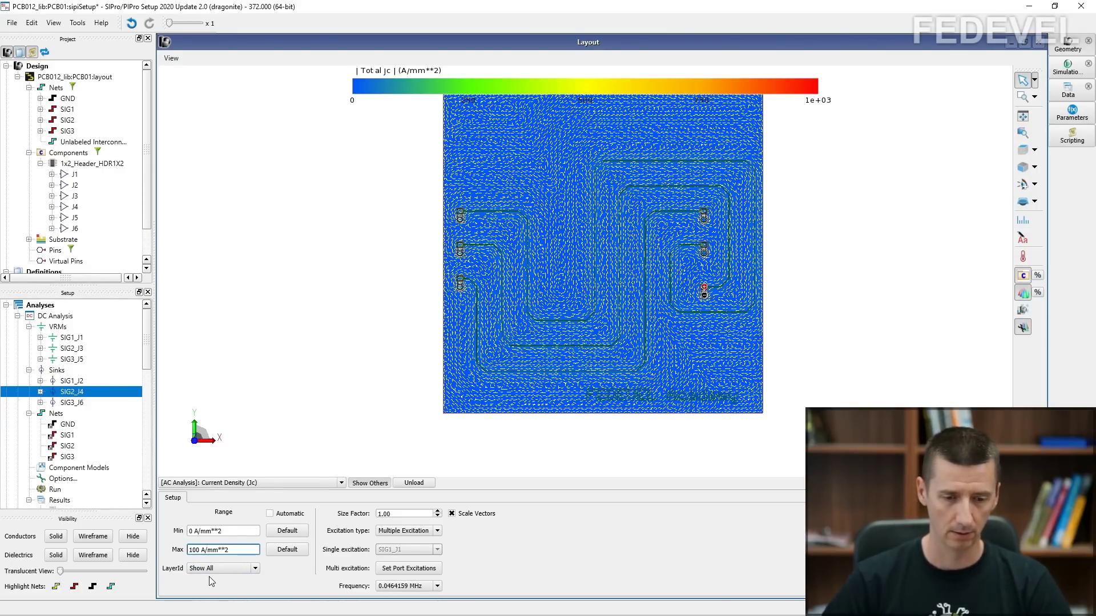
pyautogui.click(437, 586)
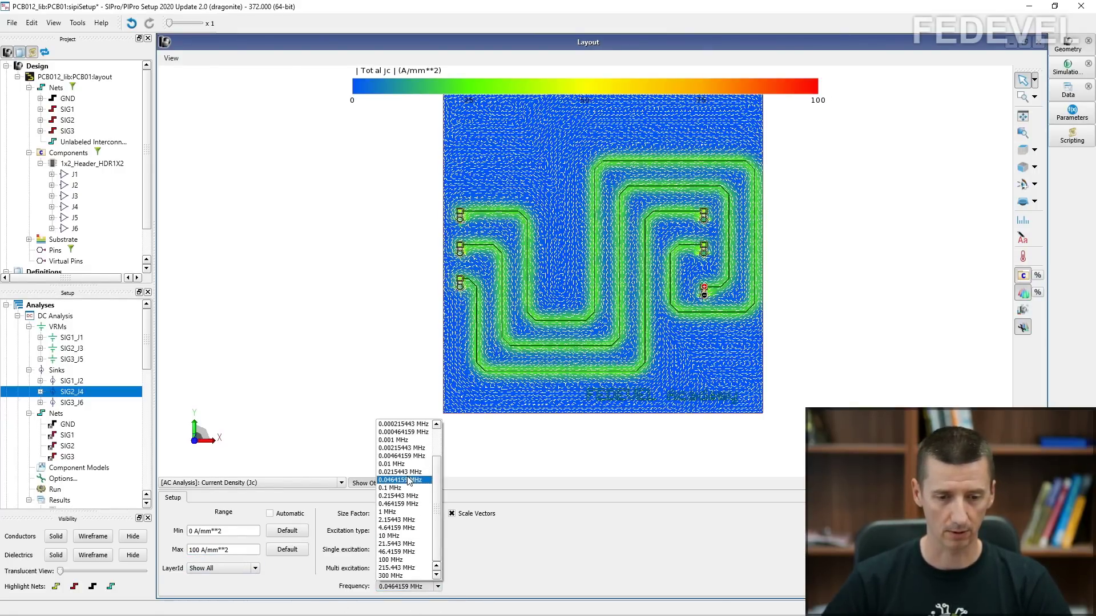
pyautogui.click(409, 448)
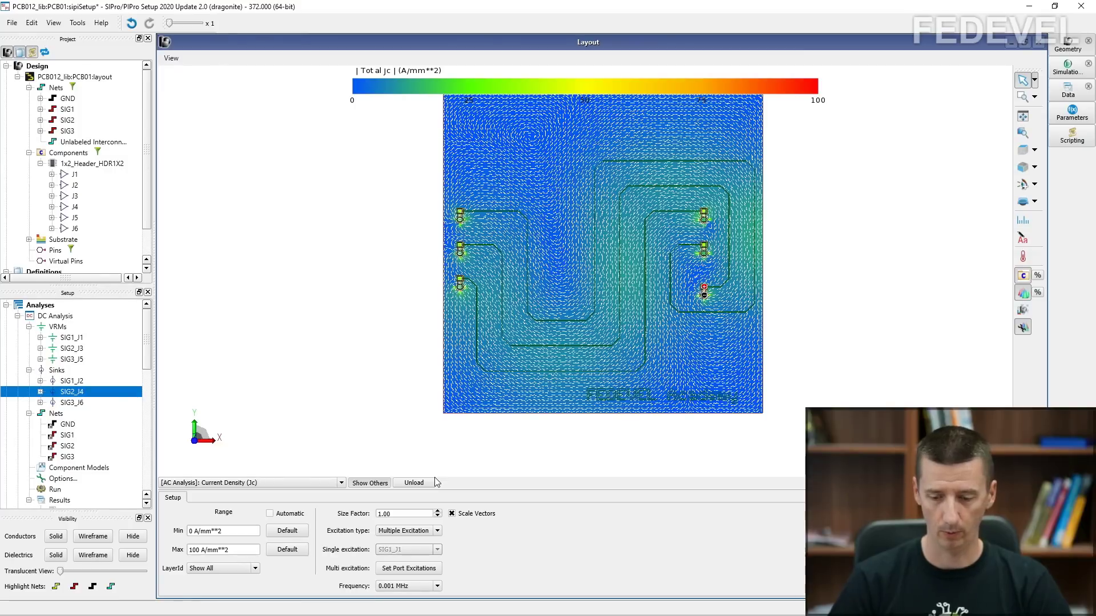
# View the PCB01 AC current density while stepping the frequency up from 0.001 MHz to 300 MHz.
pyautogui.press('Down')
pyautogui.press('Down')
pyautogui.press('Down')
pyautogui.press('Down')
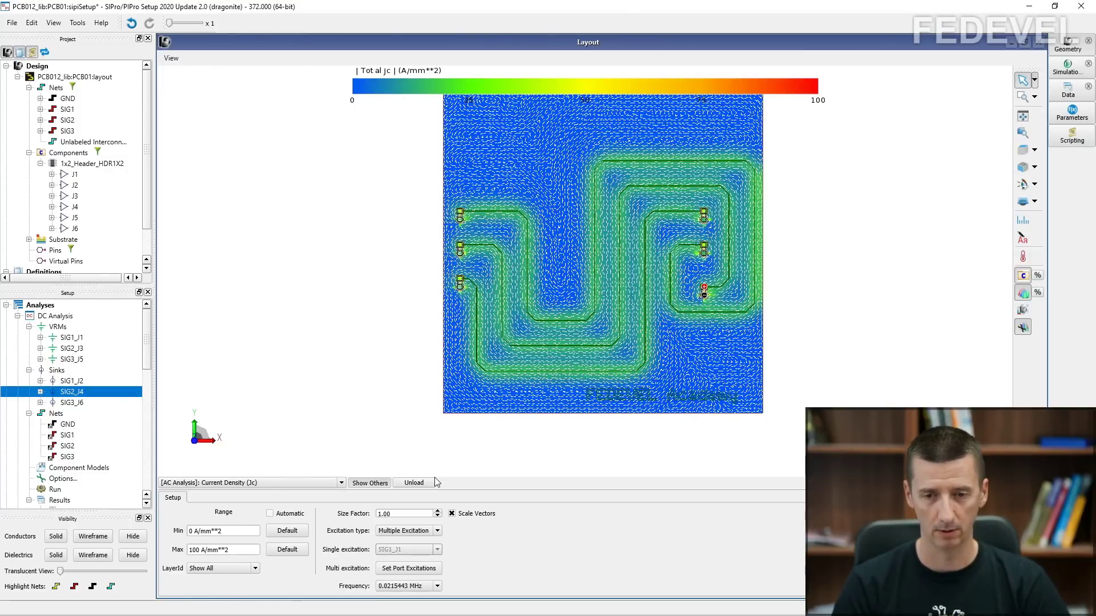
pyautogui.press('Down')
pyautogui.press('Down')
pyautogui.press('Down')
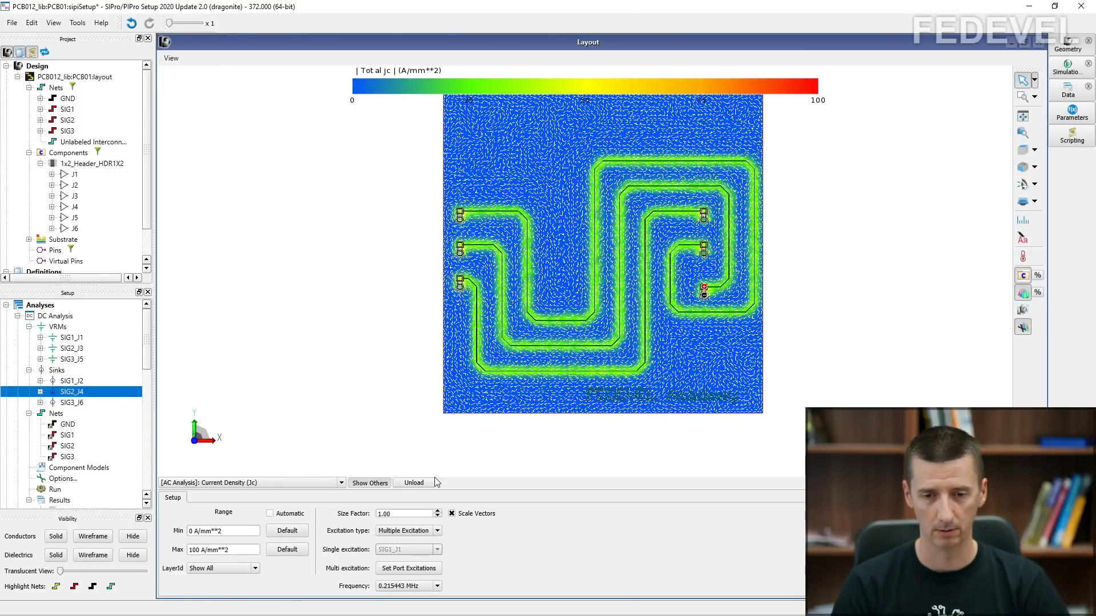
pyautogui.press('Down')
pyautogui.press('Down')
pyautogui.press('Down')
pyautogui.press('Down')
pyautogui.press('Down')
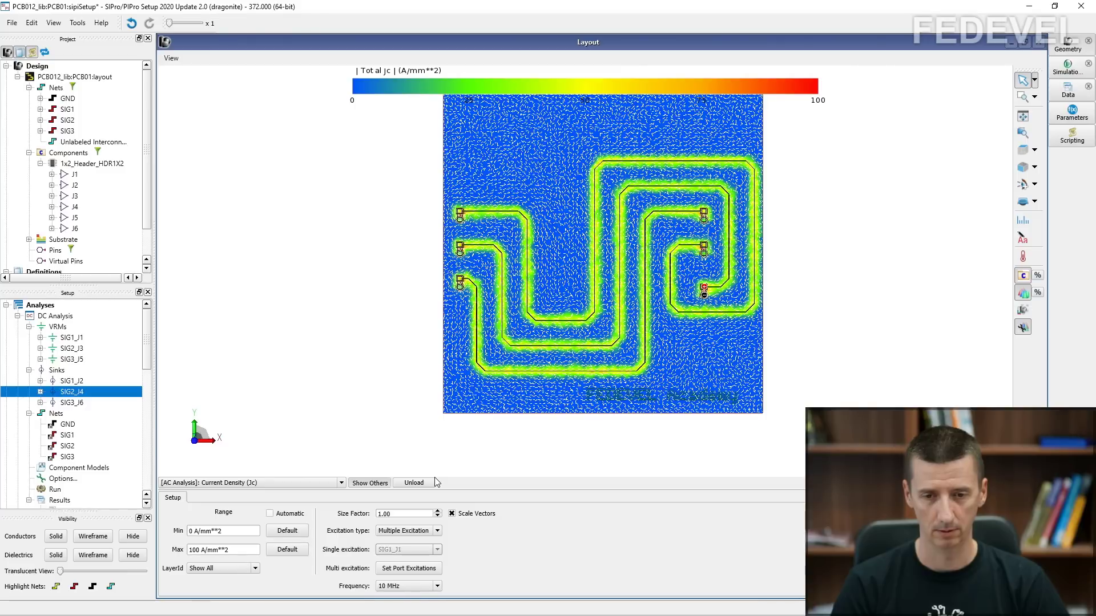
pyautogui.press('Down')
pyautogui.press('Down')
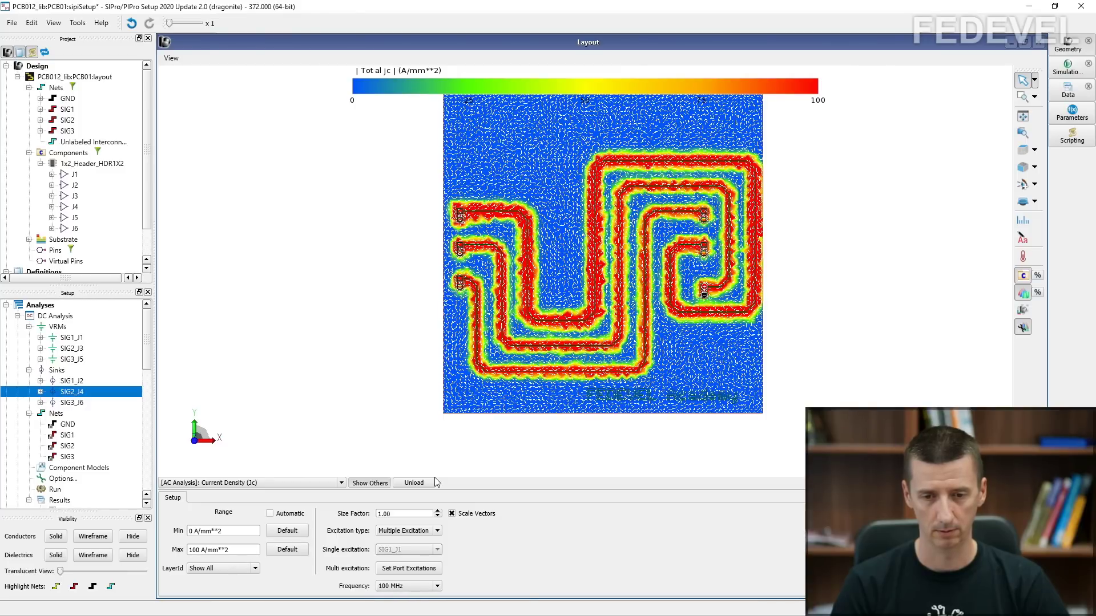
pyautogui.press('Down')
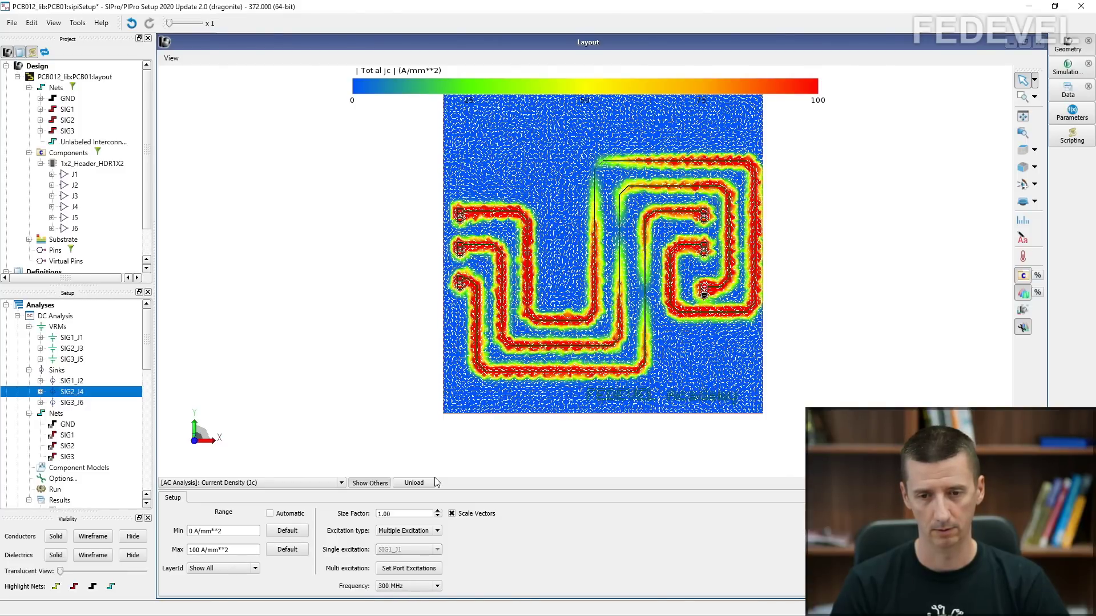